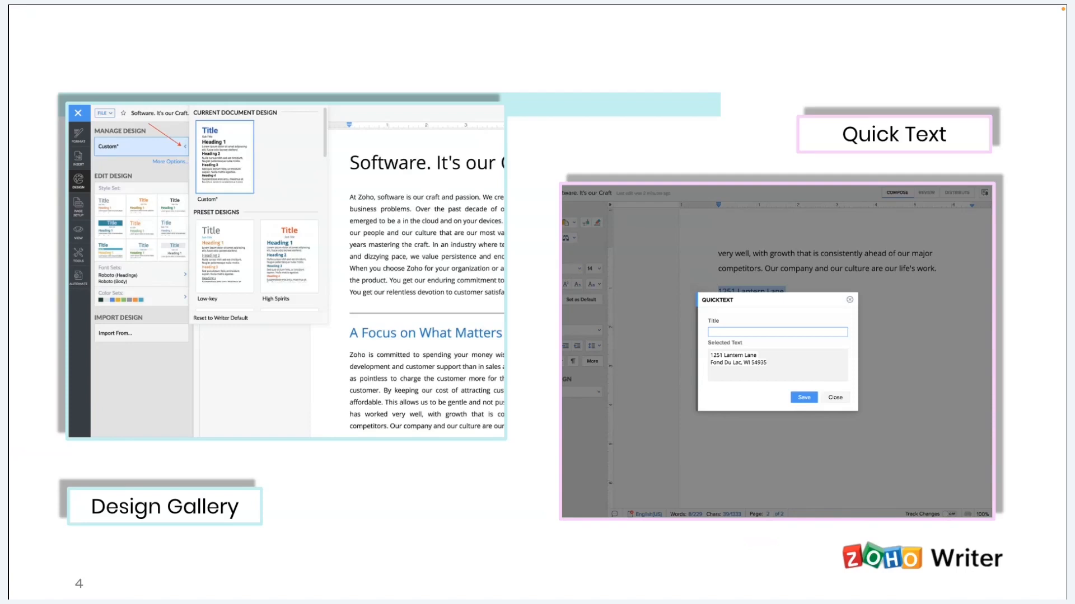
# - Switch to the Zoho Writer document and review its paragraph styles, including Heading 1 to Heading 6, and the headings on its pages
pyautogui.hotkey('ctrl', 'Right')
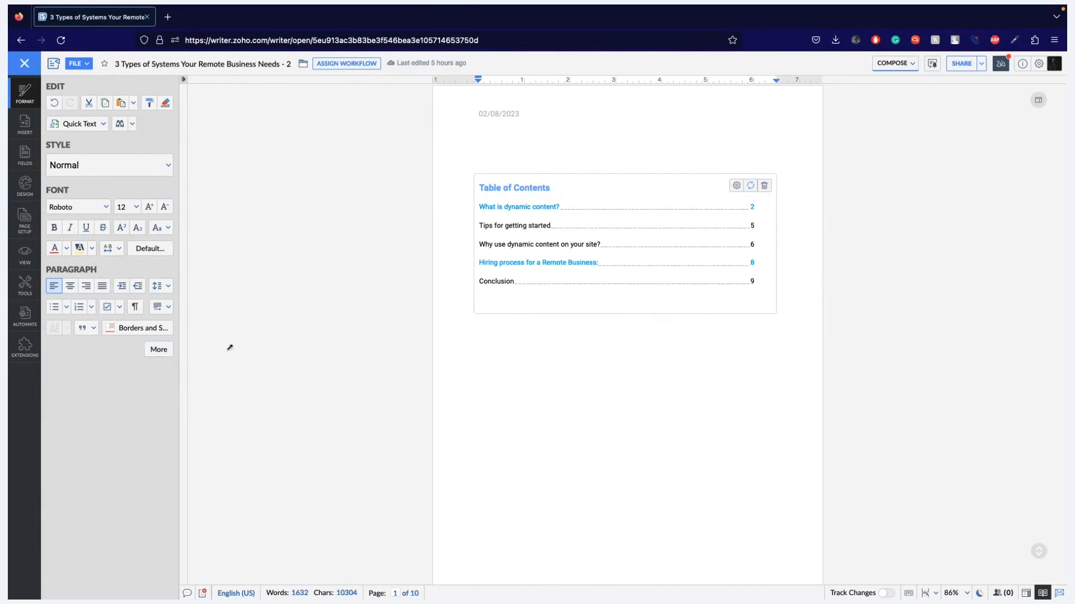
pyautogui.click(117, 168)
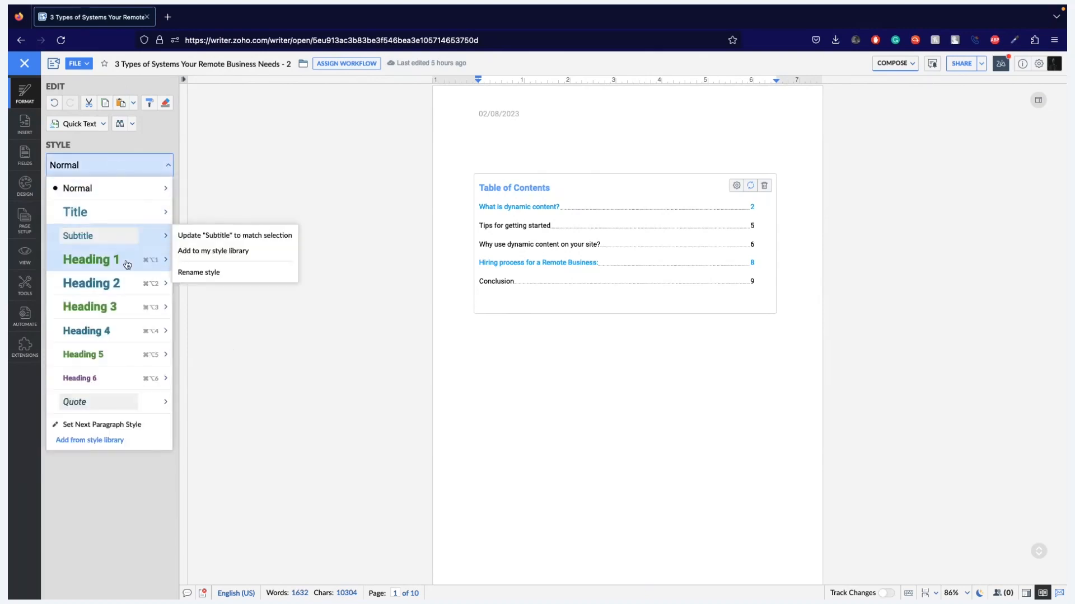
pyautogui.moveTo(128, 349)
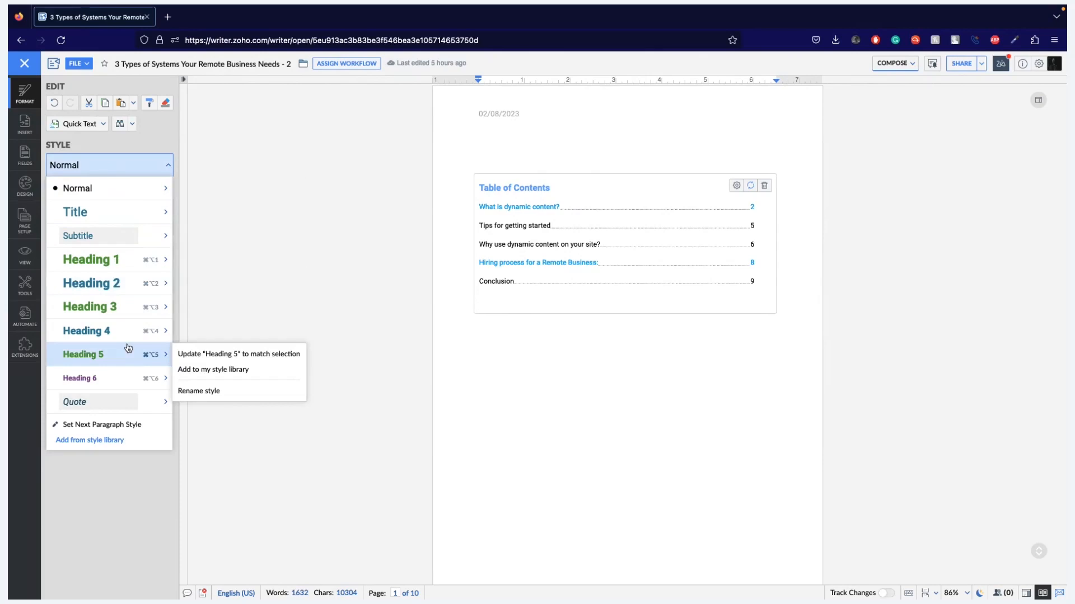
pyautogui.moveTo(129, 405)
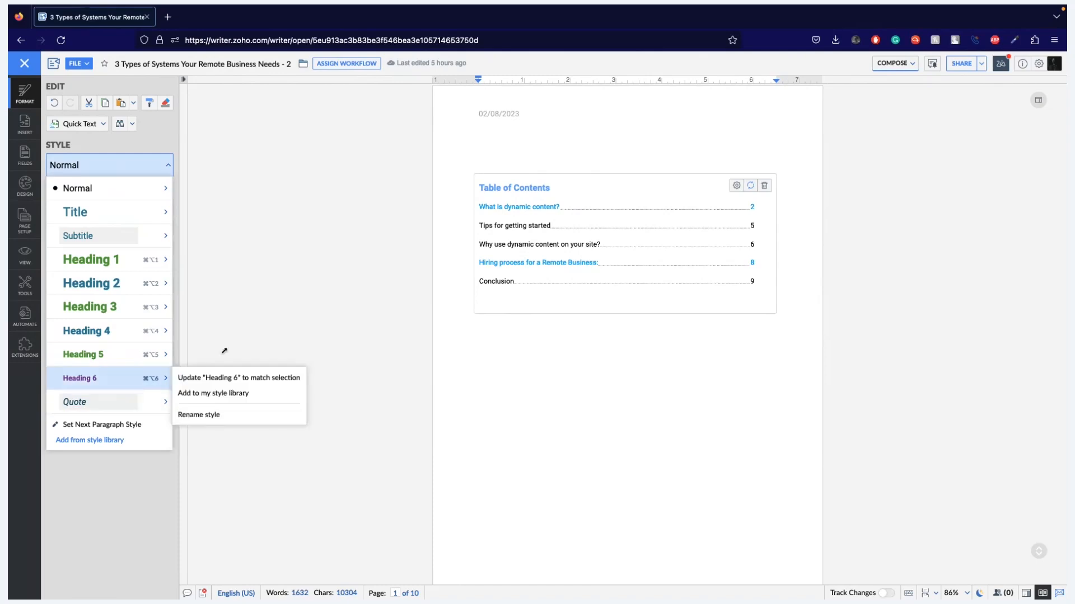
pyautogui.click(287, 309)
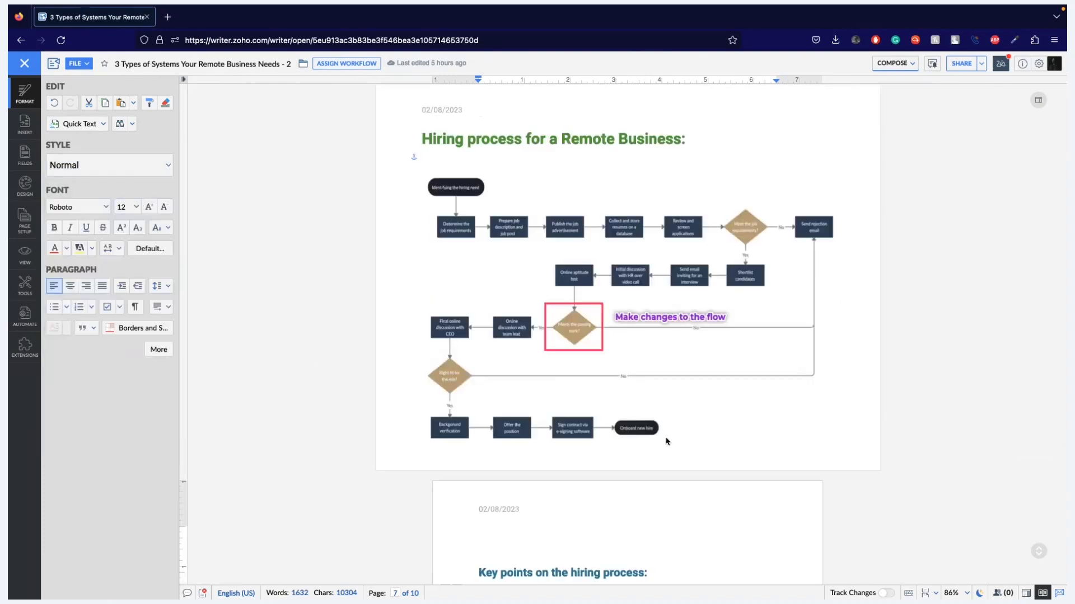
pyautogui.scroll(20, 666, 439)
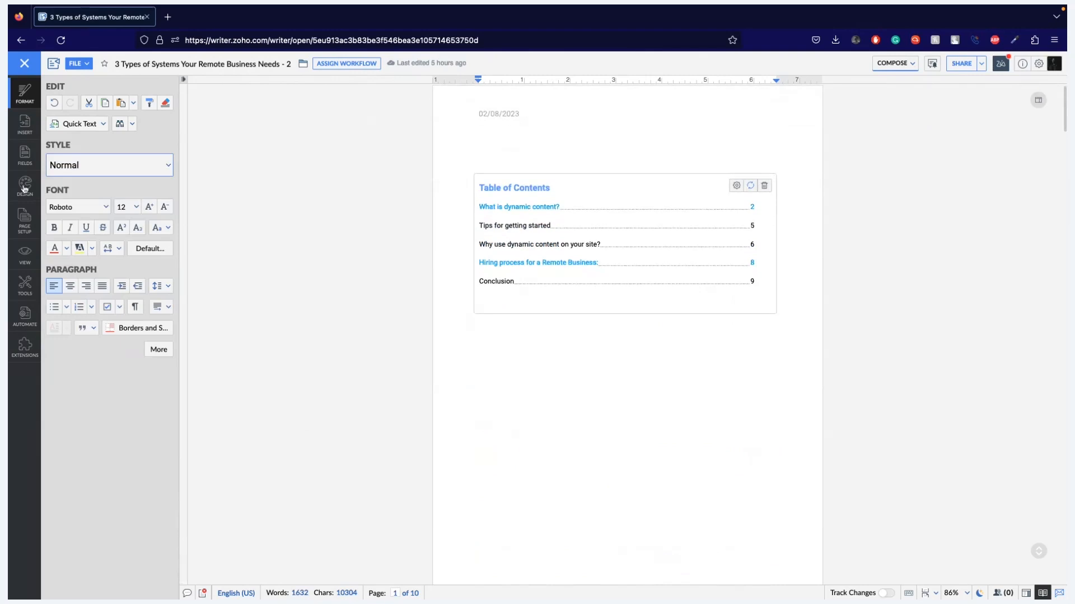
# - Review the options for the document's current design, such as Save As and Reset to Default
pyautogui.click(25, 186)
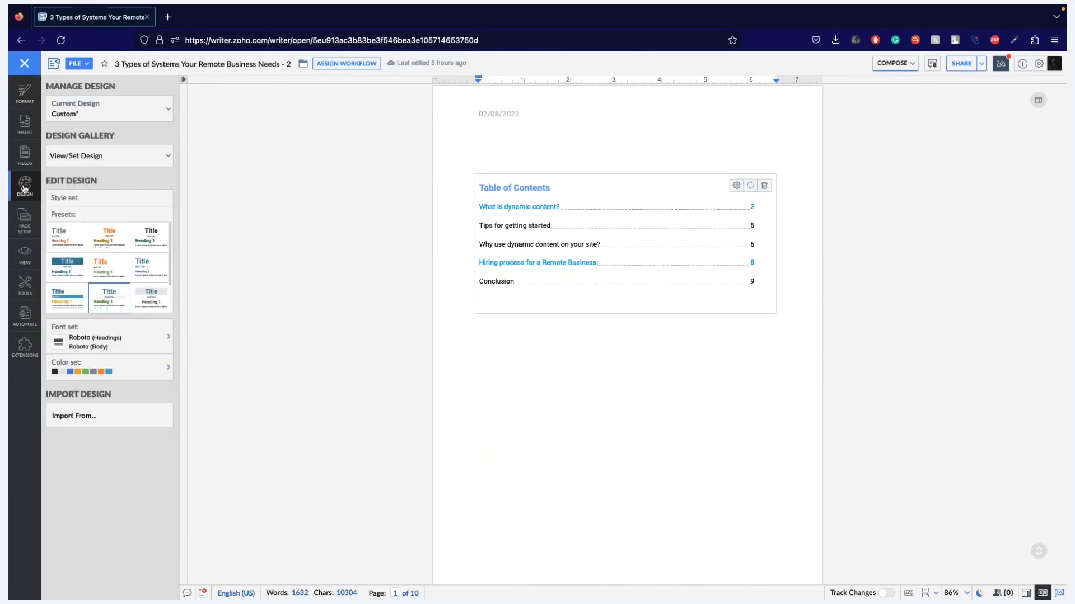
pyautogui.click(137, 107)
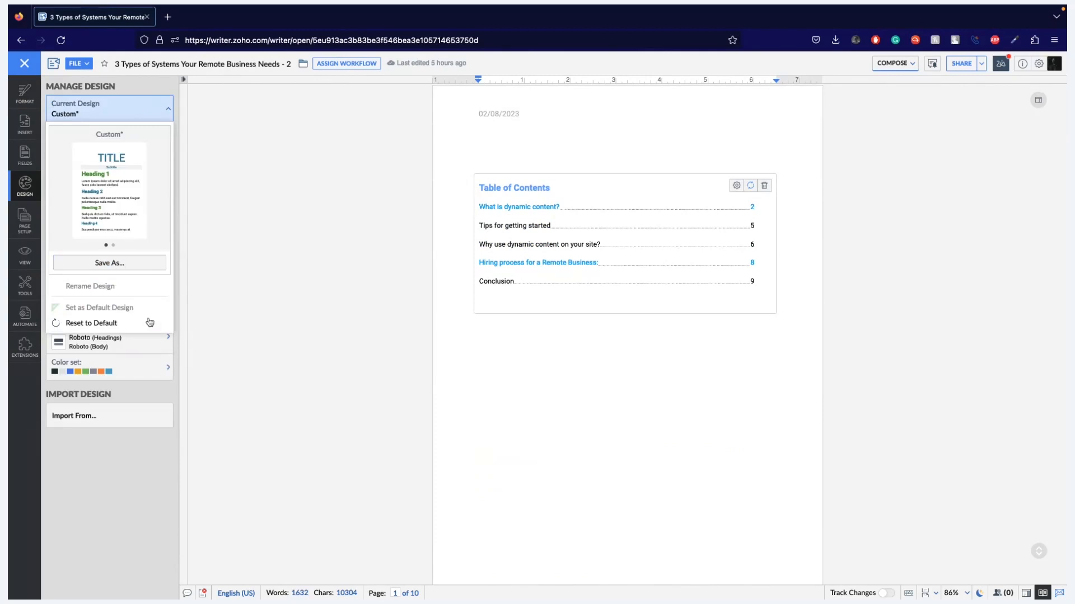
pyautogui.click(277, 240)
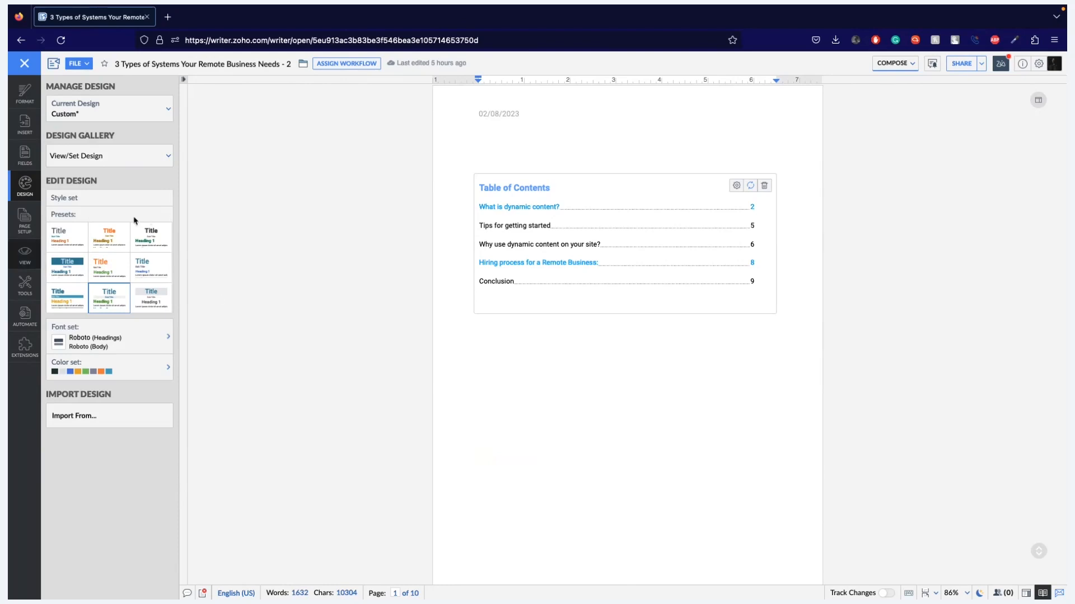
# - Apply The Writer preset style set, with a blue title and black headings, and check its look throughout the document
pyautogui.scroll(-2, 87, 264)
pyautogui.scroll(-1, 87, 264)
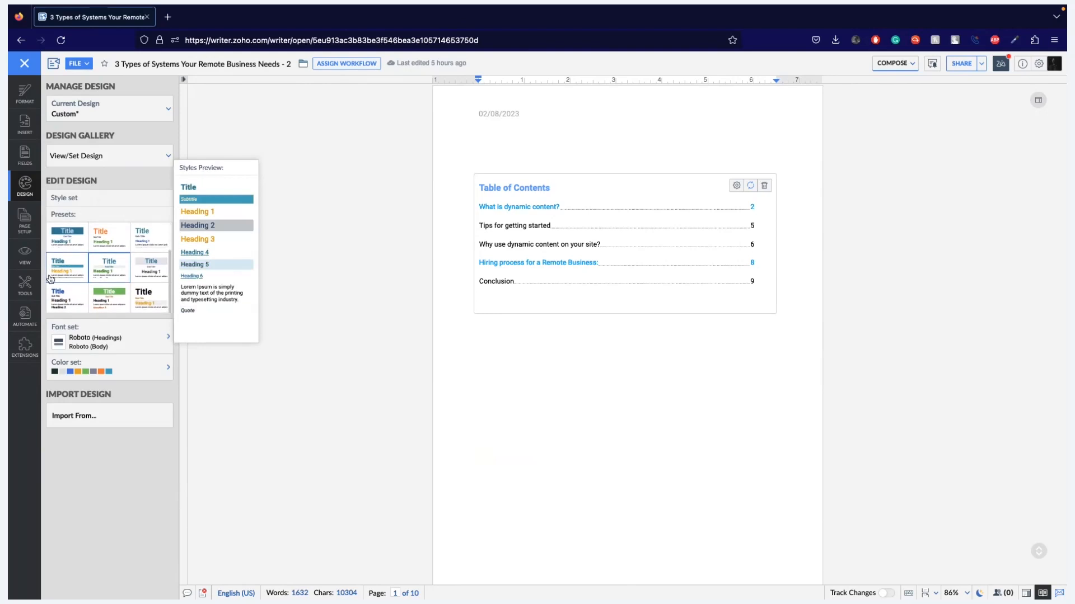
pyautogui.click(67, 307)
pyautogui.scroll(-20, 472, 420)
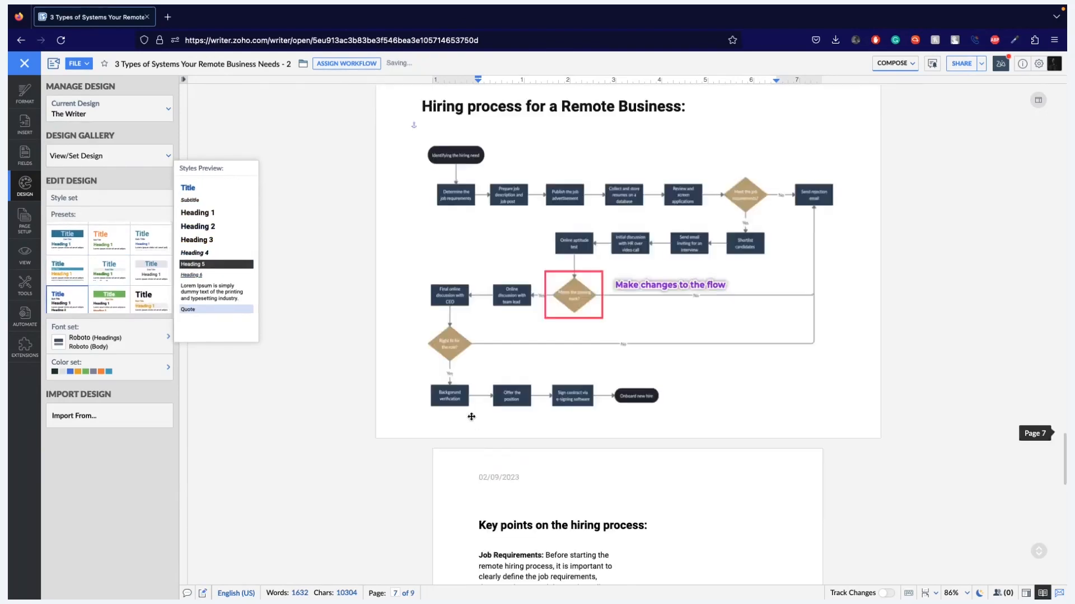
pyautogui.scroll(15, 474, 424)
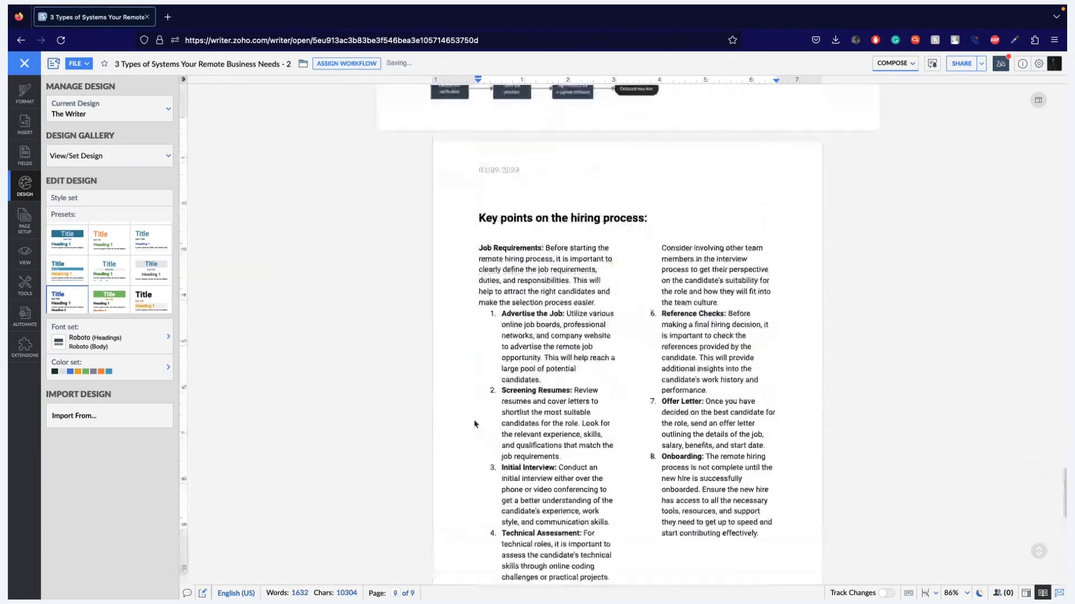
pyautogui.scroll(8, 474, 424)
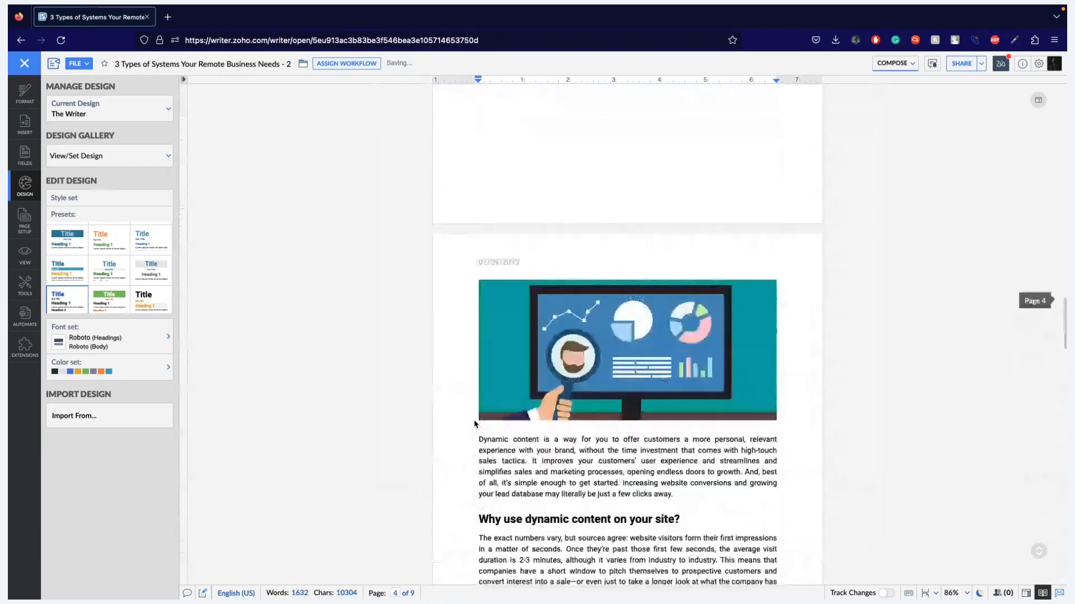
pyautogui.scroll(10, 474, 424)
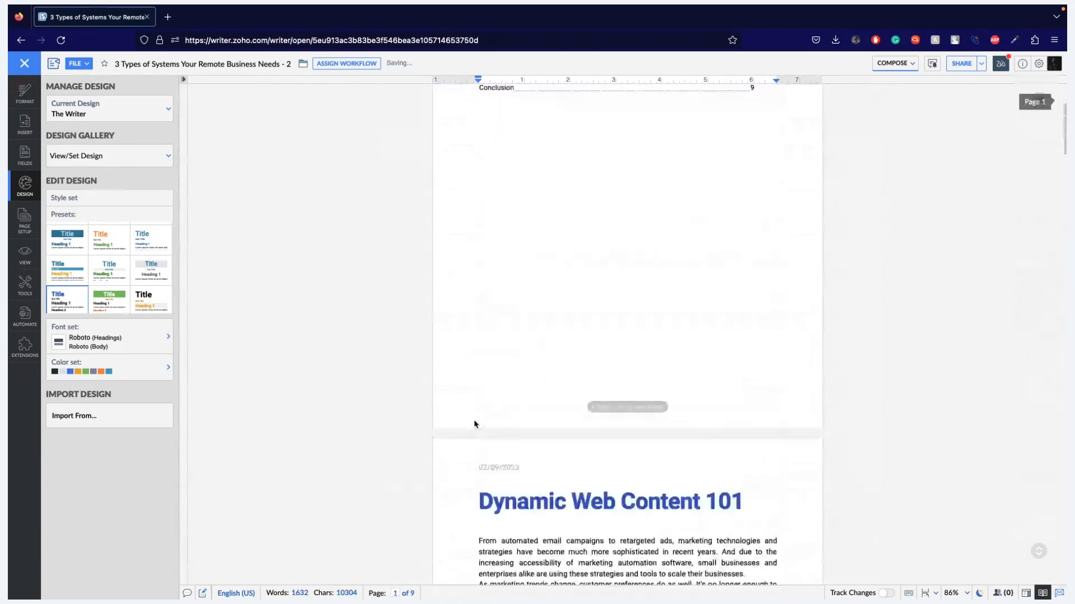
# - Apply the preset style set with a green title banner and orange Heading 2, and check the document pages
pyautogui.click(112, 303)
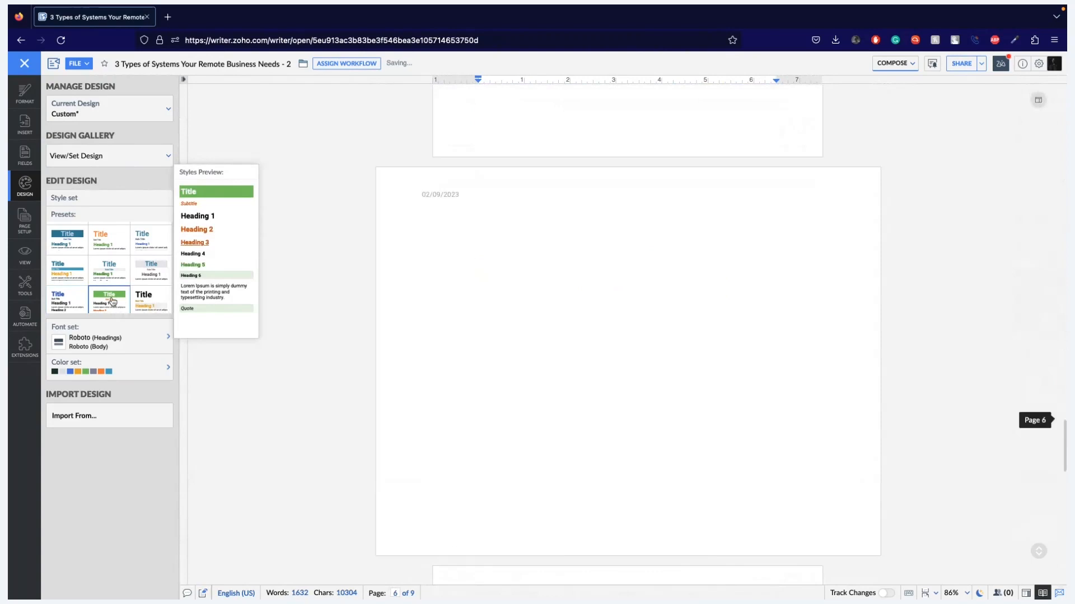
pyautogui.scroll(15, 544, 386)
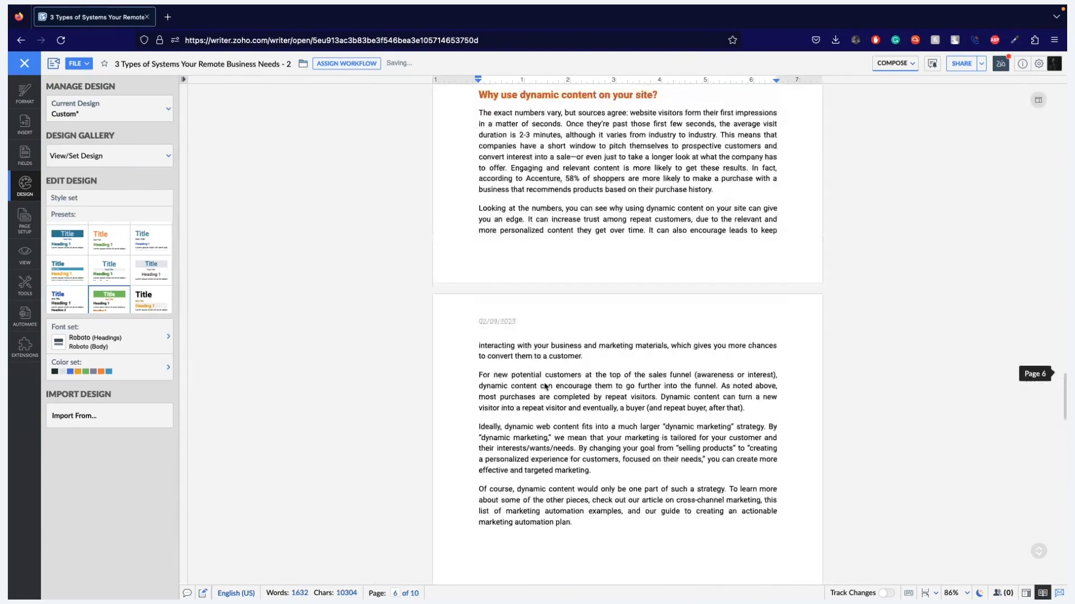
pyautogui.scroll(8, 545, 383)
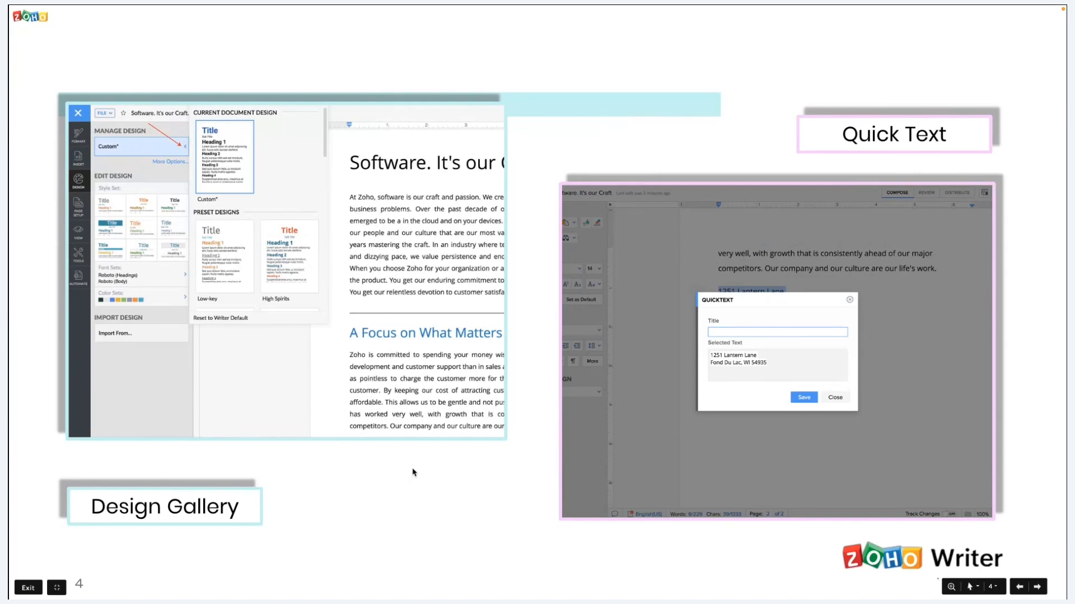
pyautogui.hotkey('ctrl', 'Right')
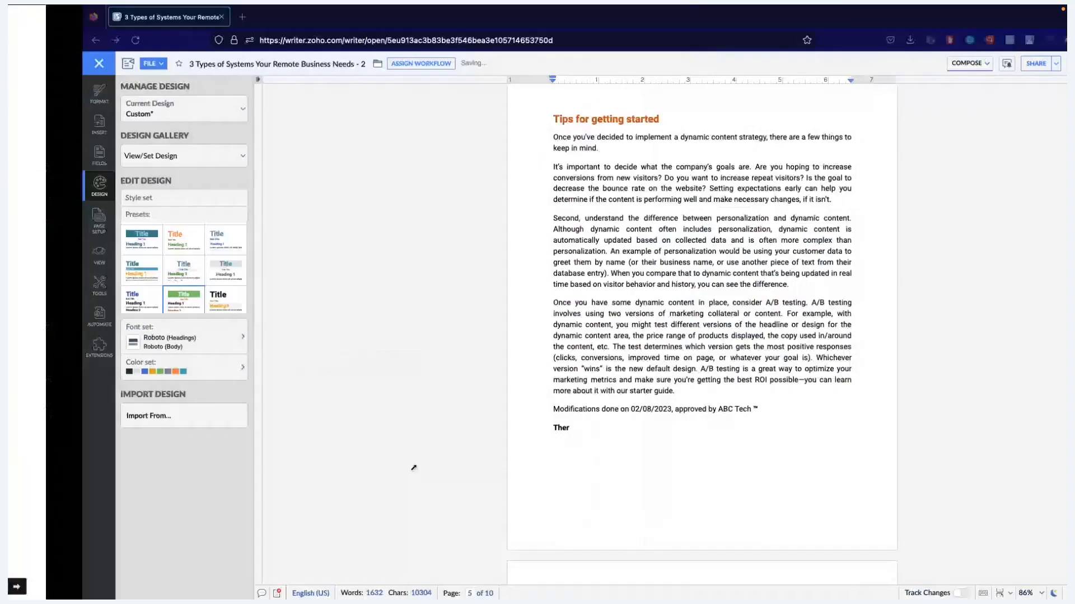
pyautogui.scroll(20, 532, 382)
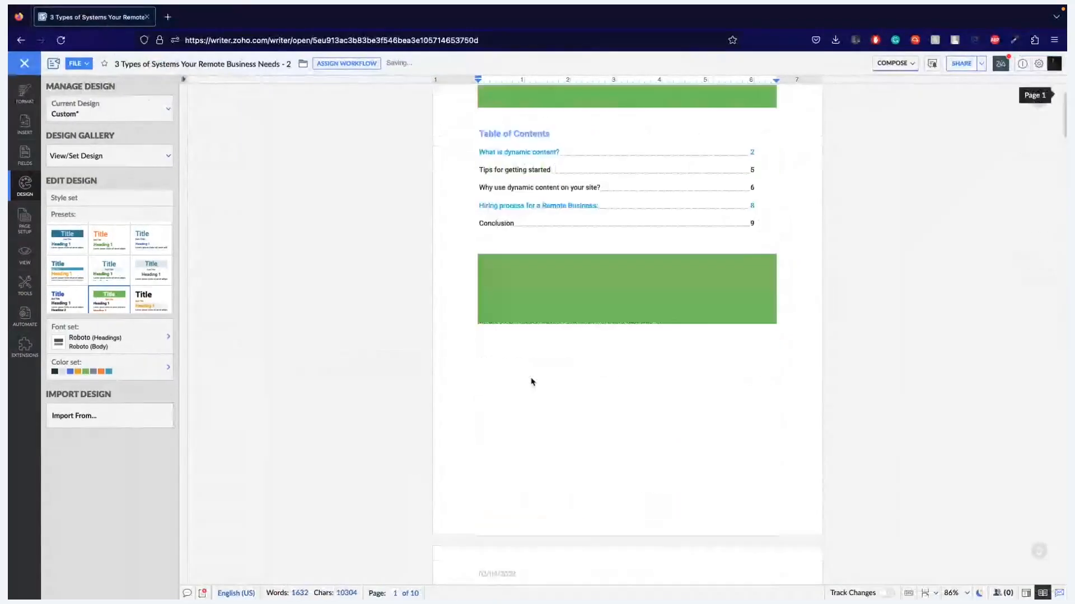
# - Apply the preset style set with the teal title banner and teal Heading 1, and check it down to the Conclusion page
pyautogui.moveTo(74, 244)
pyautogui.scroll(-20, 256, 292)
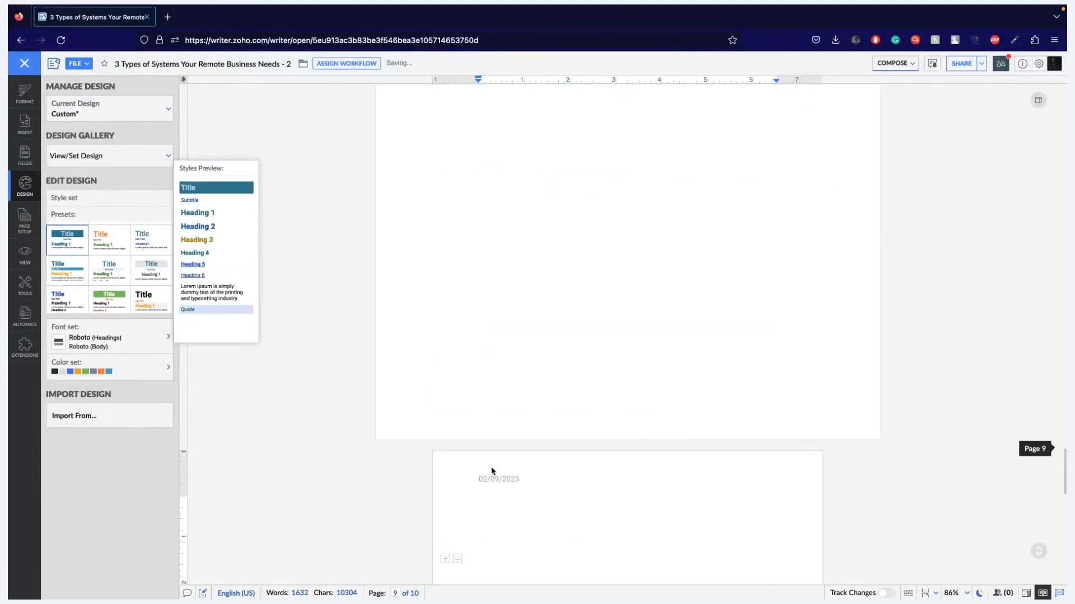
pyautogui.scroll(-3, 492, 467)
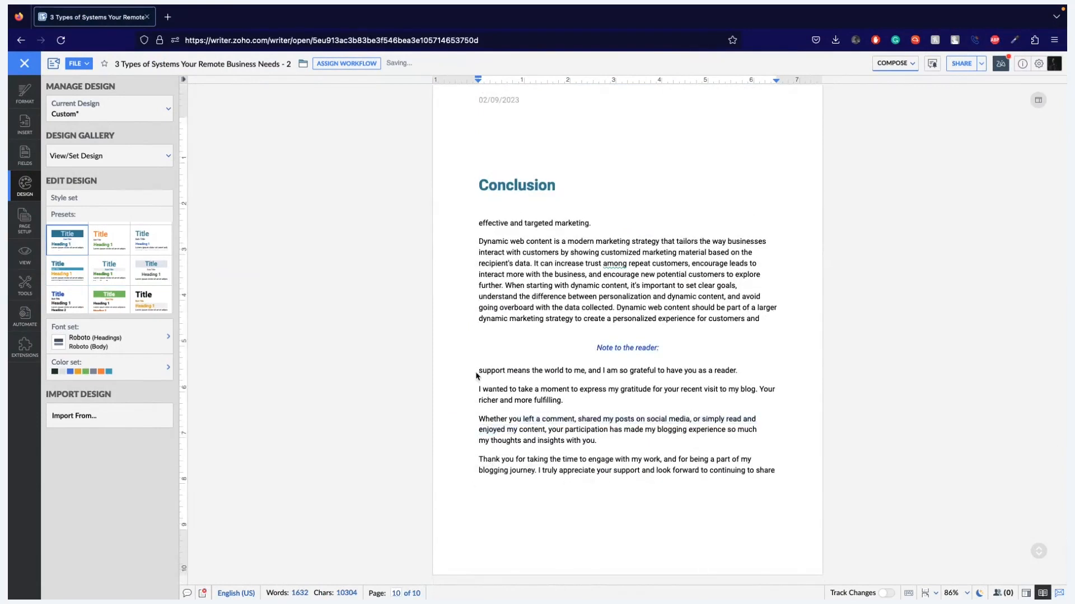
# - Insert the Thank You Note quick text inside the paragraph starting "Whether you", and delete the overlapping text from "support means" through "blog."
pyautogui.moveTo(476, 408); pyautogui.dragTo(515, 409)
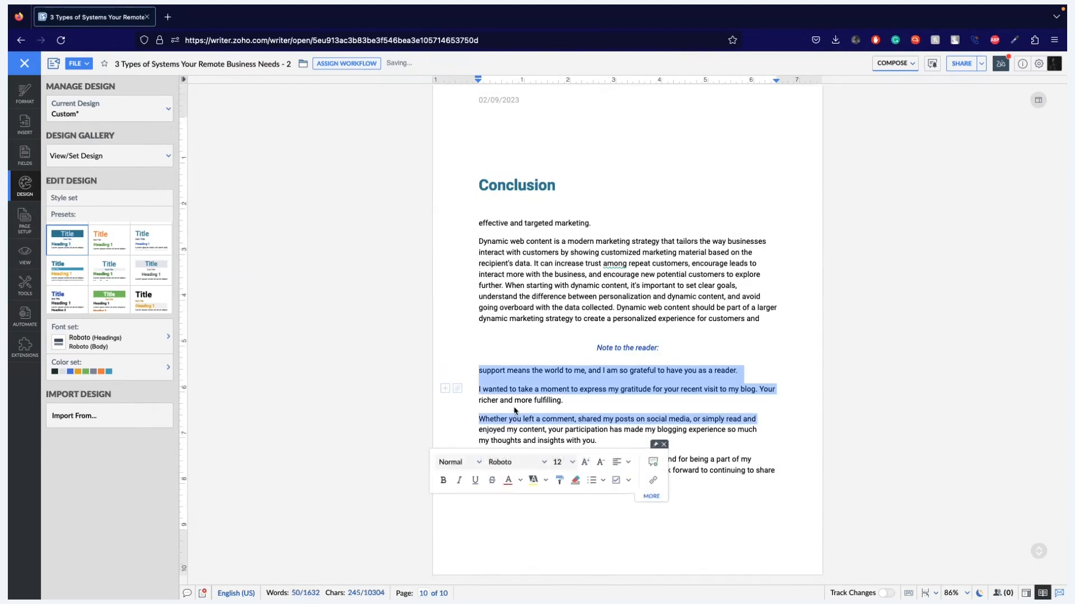
pyautogui.click(515, 409)
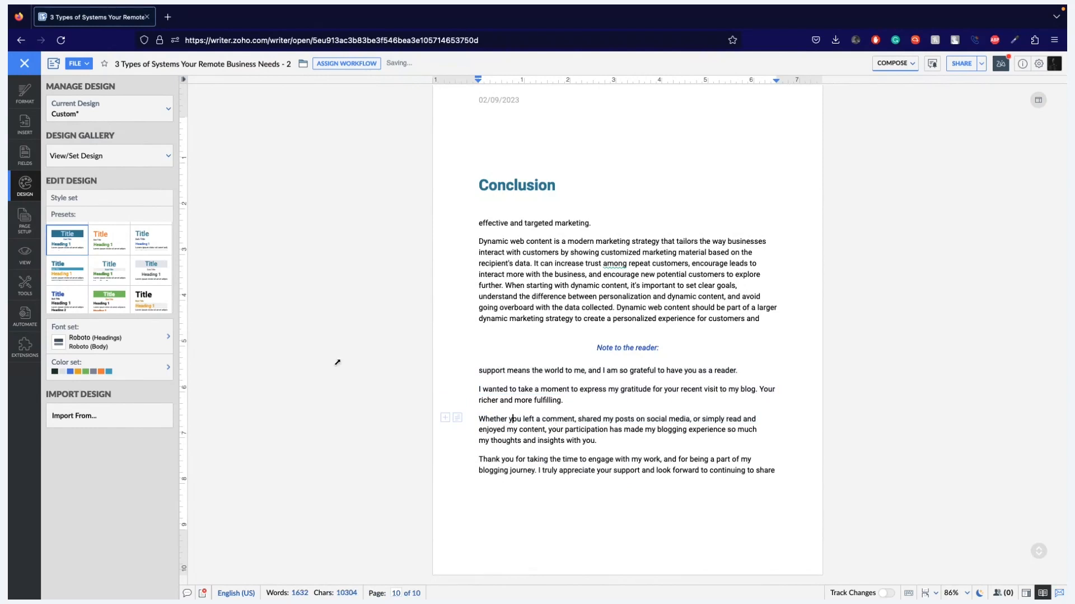
pyautogui.click(16, 98)
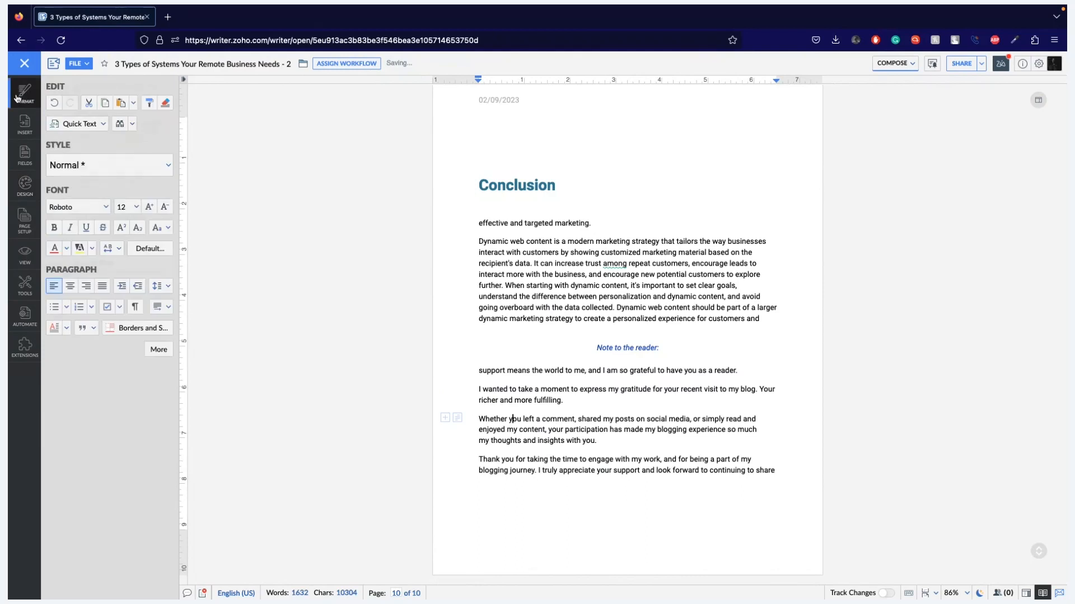
pyautogui.click(74, 126)
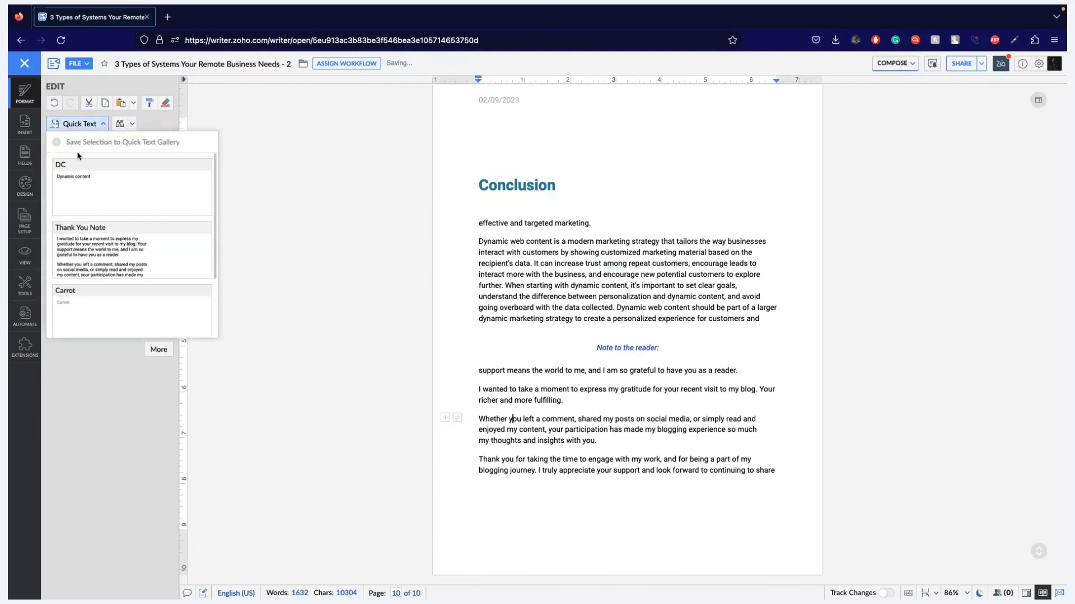
pyautogui.click(98, 245)
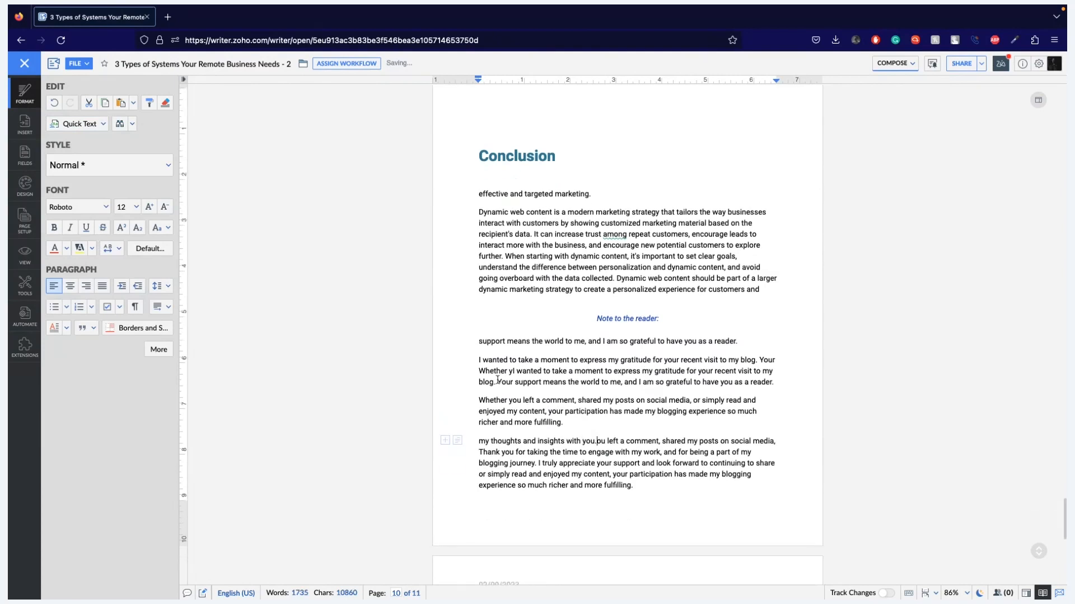
pyautogui.moveTo(497, 382); pyautogui.dragTo(472, 344)
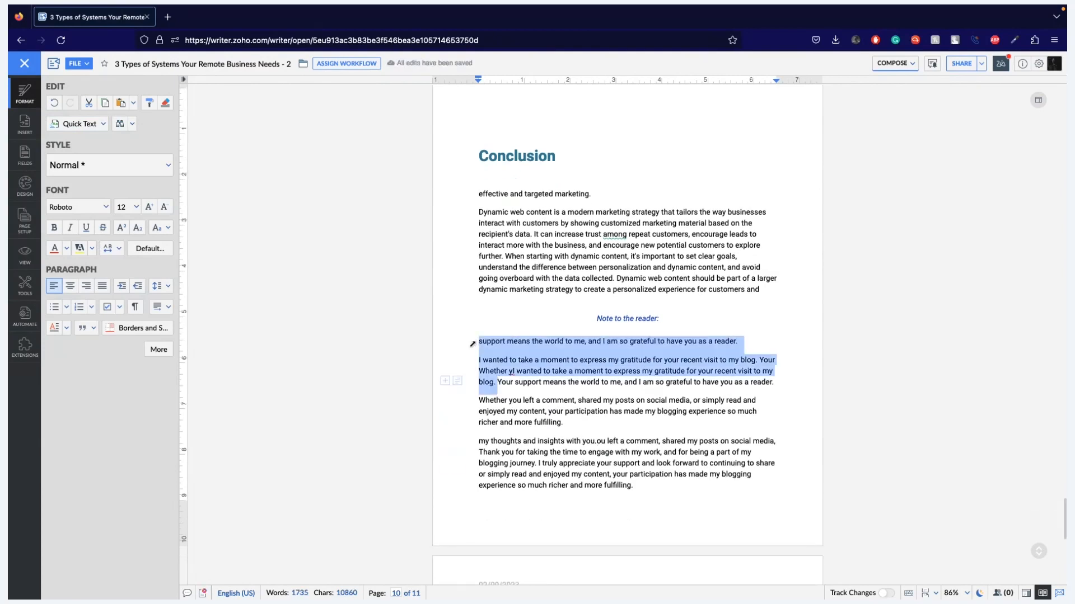
pyautogui.press('BackSpace')
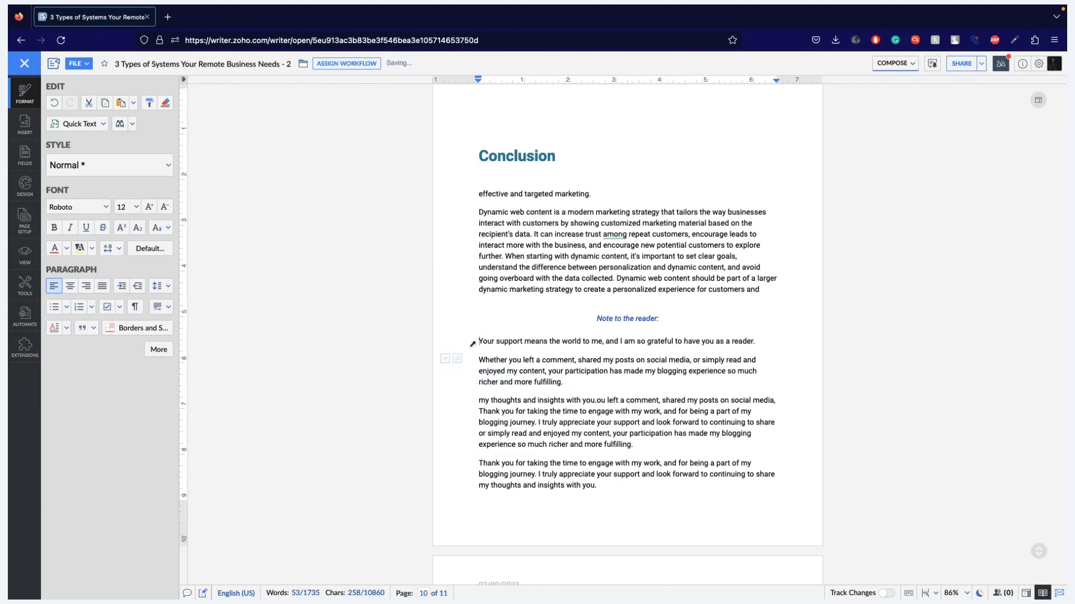
# - Save the Conclusion passage from "interact with customers" to "When starting" to the Quick Text gallery with the title "Dynamic Content"
pyautogui.scroll(2, 473, 343)
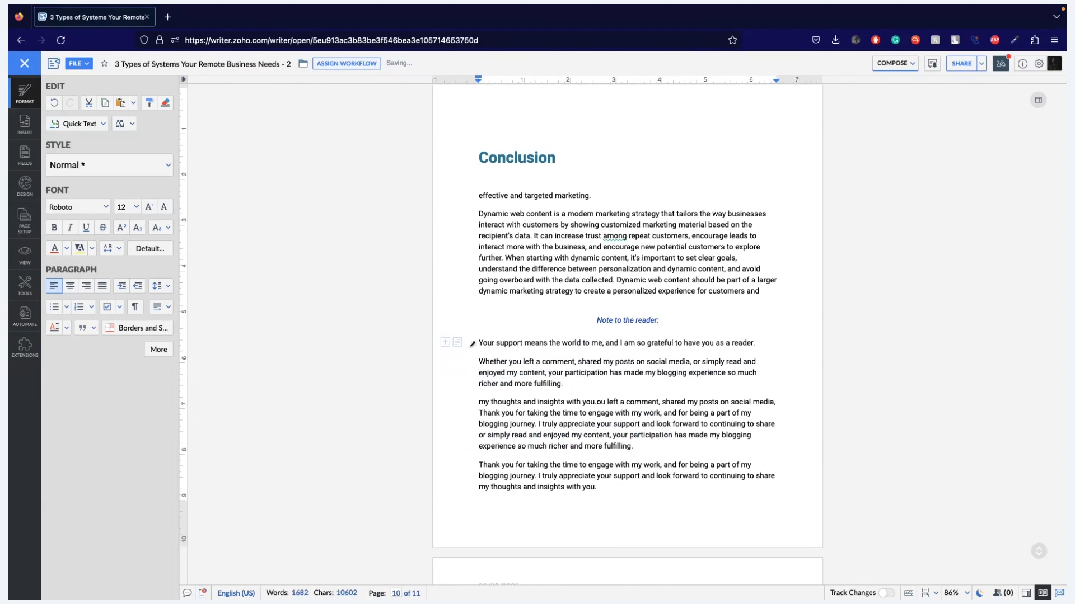
pyautogui.moveTo(483, 265); pyautogui.dragTo(560, 309)
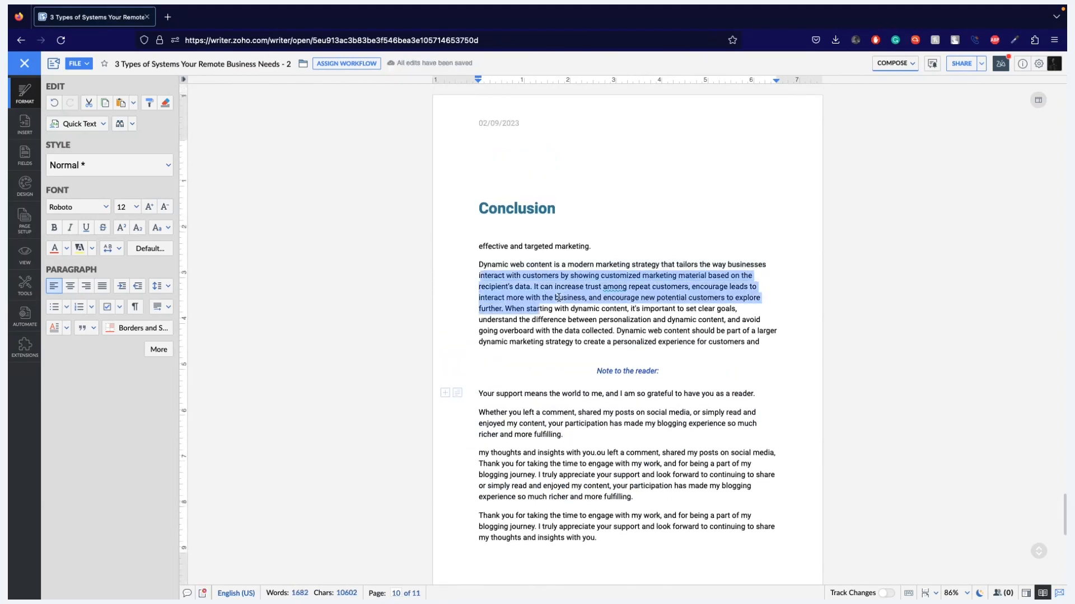
pyautogui.click(101, 125)
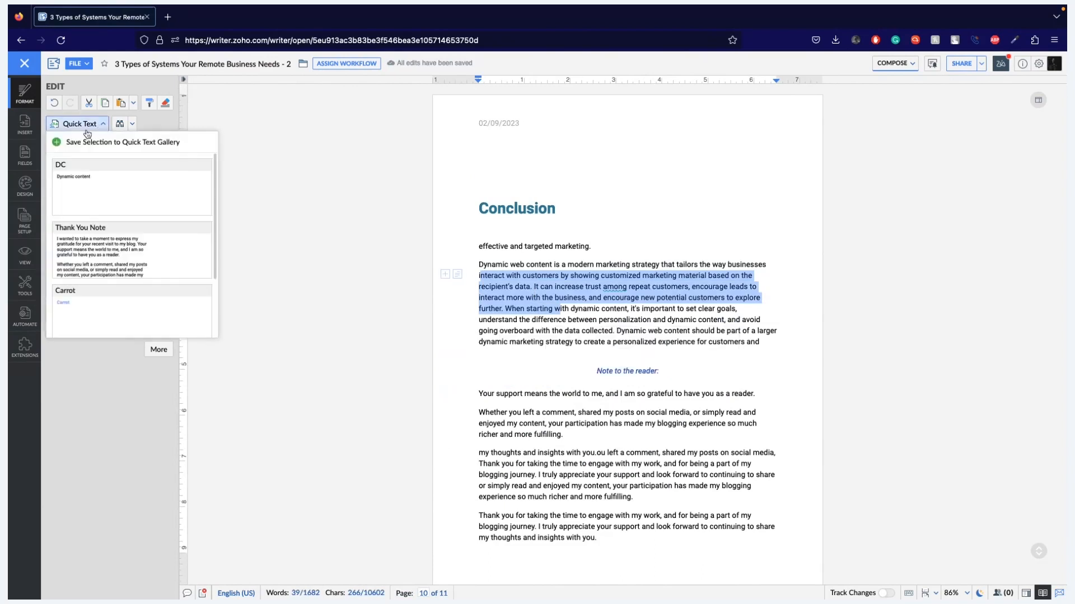
pyautogui.click(62, 144)
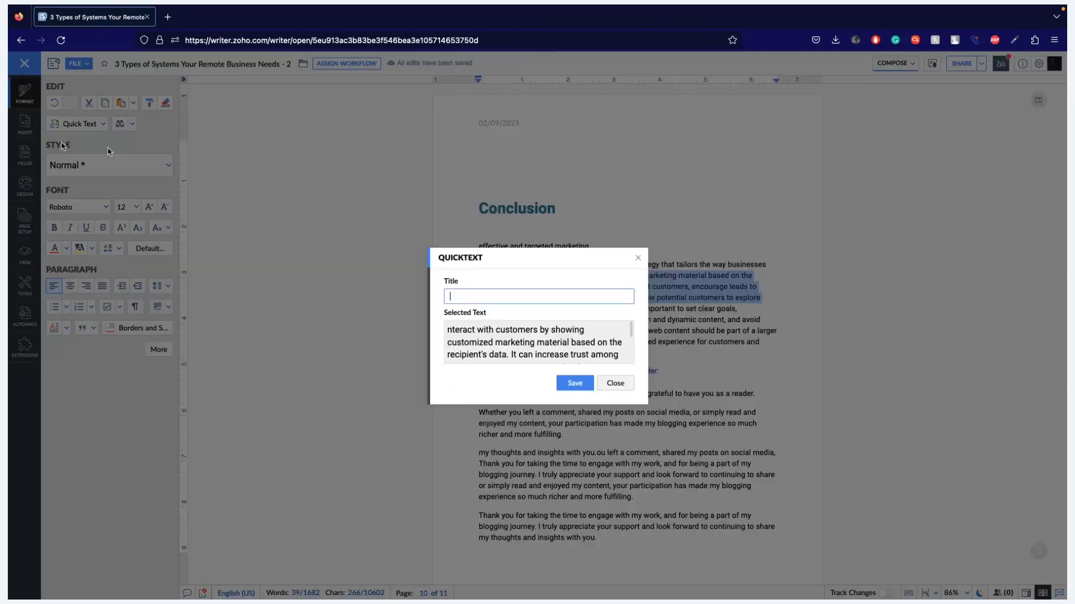
pyautogui.write('Than')
pyautogui.press('BackSpace')
pyautogui.press('BackSpace')
pyautogui.press('BackSpace')
pyautogui.press('BackSpace')
pyautogui.write('Dynamic Conten')
pyautogui.press('BackSpace')
pyautogui.press('BackSpace')
pyautogui.press('BackSpace')
pyautogui.write('tent')
pyautogui.click(576, 385)
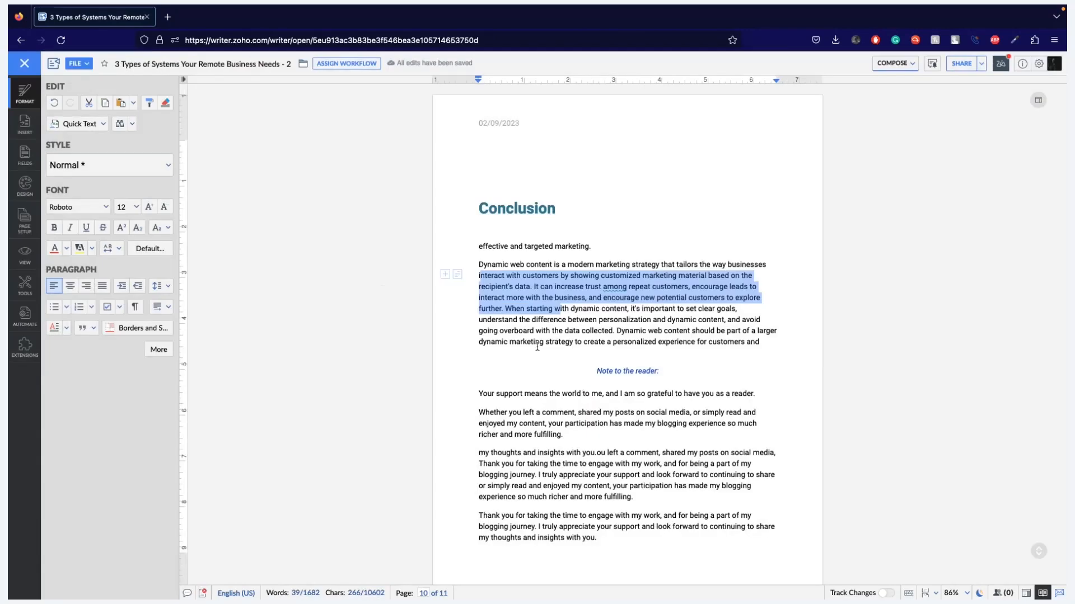
# - Look through the Quick Text gallery for the saved Dynamic Content entry, and return to the presentation slides
pyautogui.click(550, 355)
pyautogui.click(86, 128)
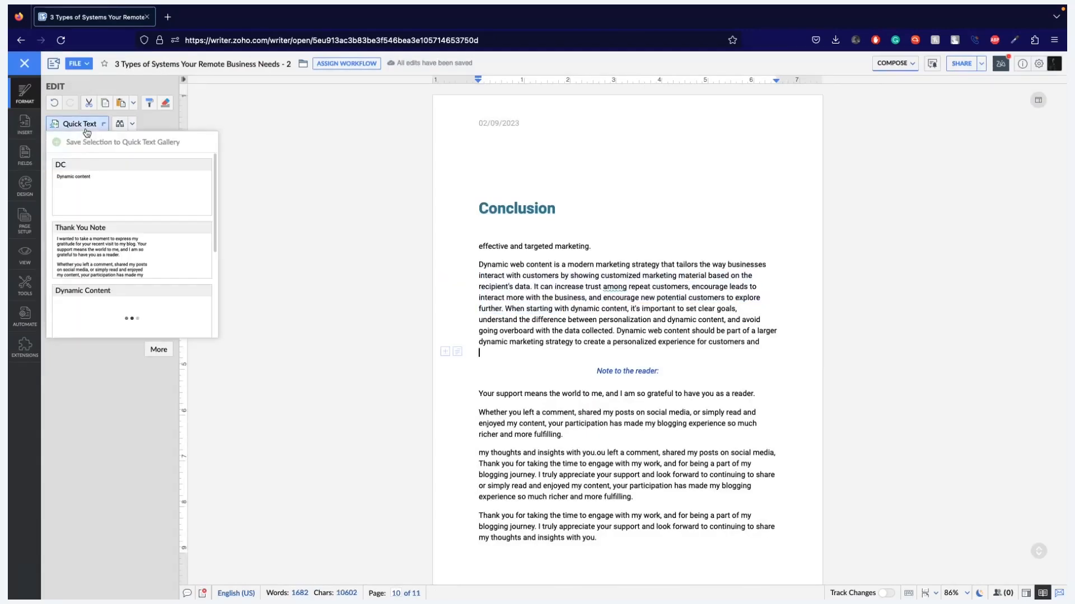
pyautogui.scroll(-3, 56, 285)
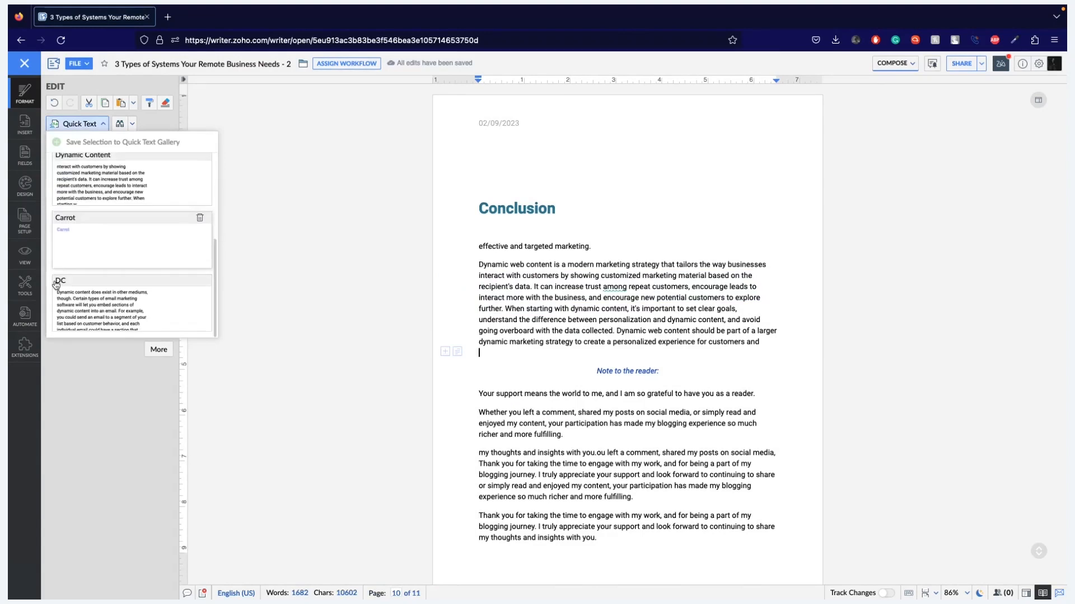
pyautogui.scroll(2, 104, 257)
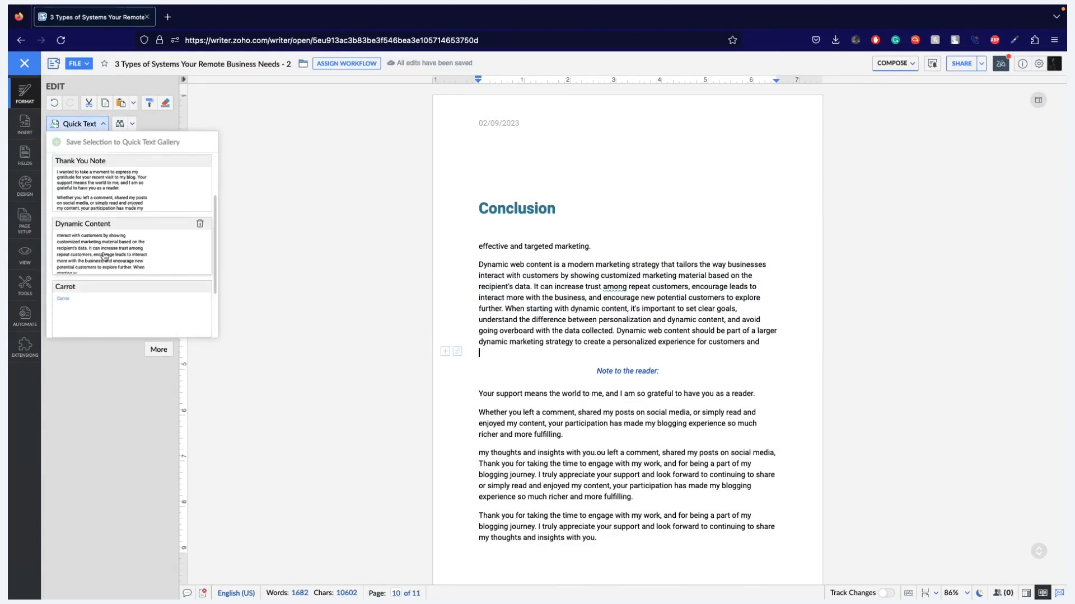
pyautogui.click(283, 291)
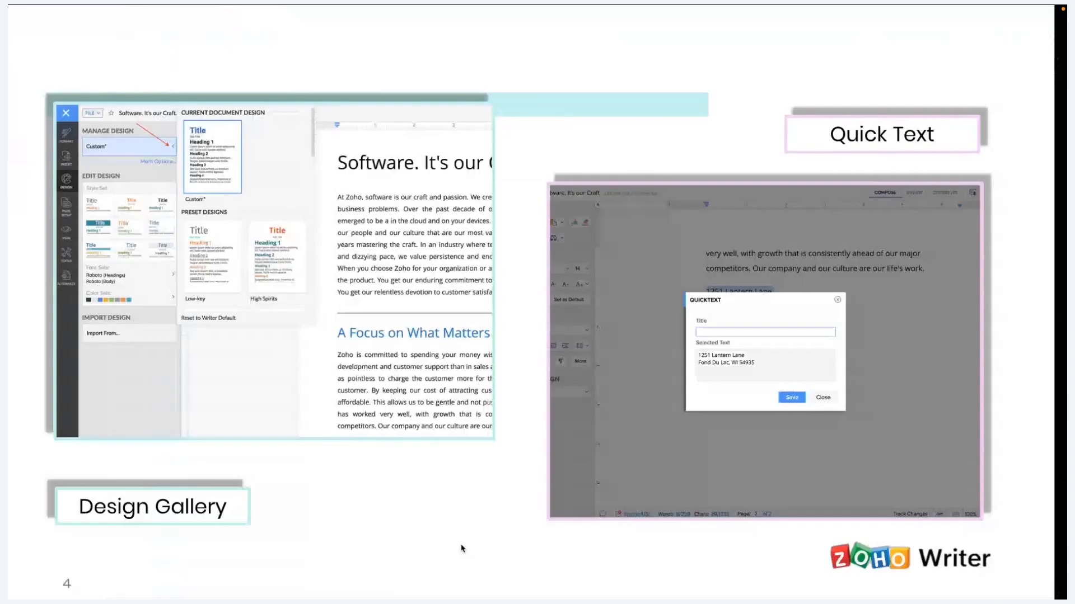
pyautogui.press('Right')
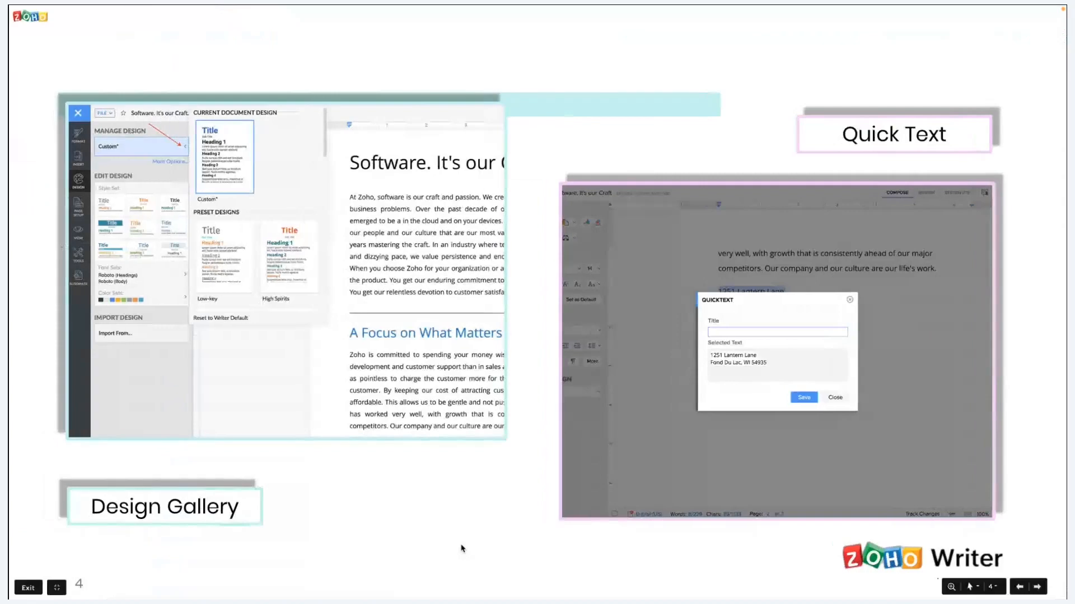
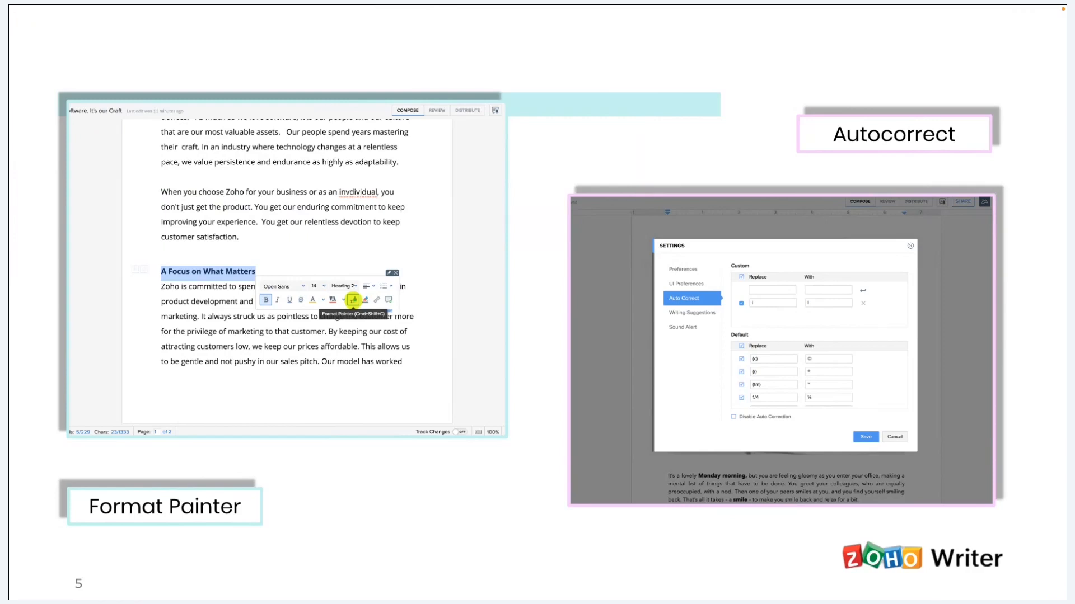
# - Switch to the Zoho Writer document and add a custom autocorrect entry that replaces "ther" with "there"
pyautogui.hotkey('ctrl', 'Right')
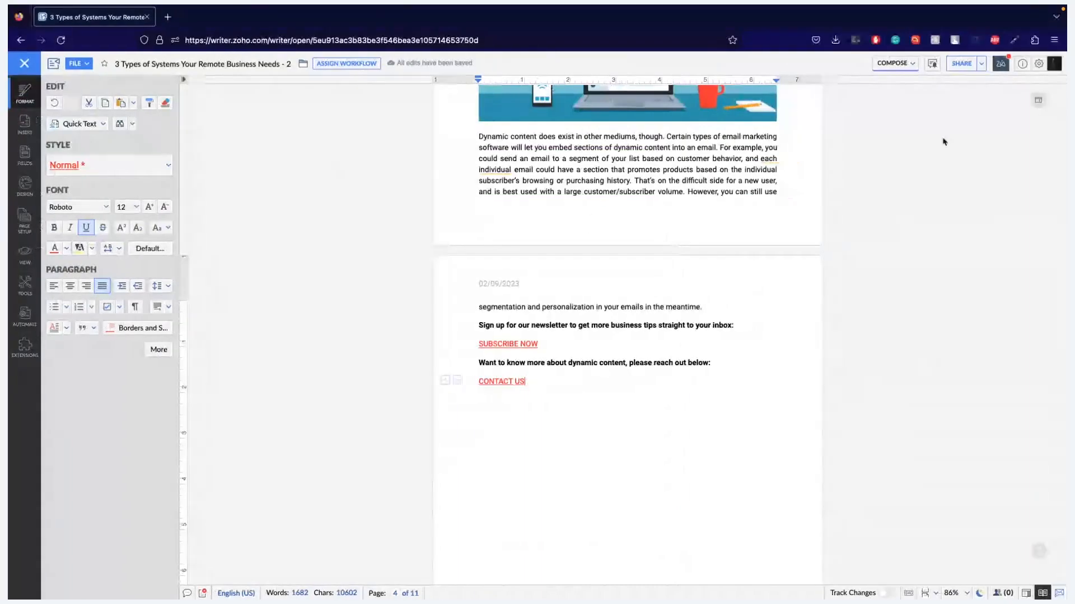
pyautogui.click(1036, 69)
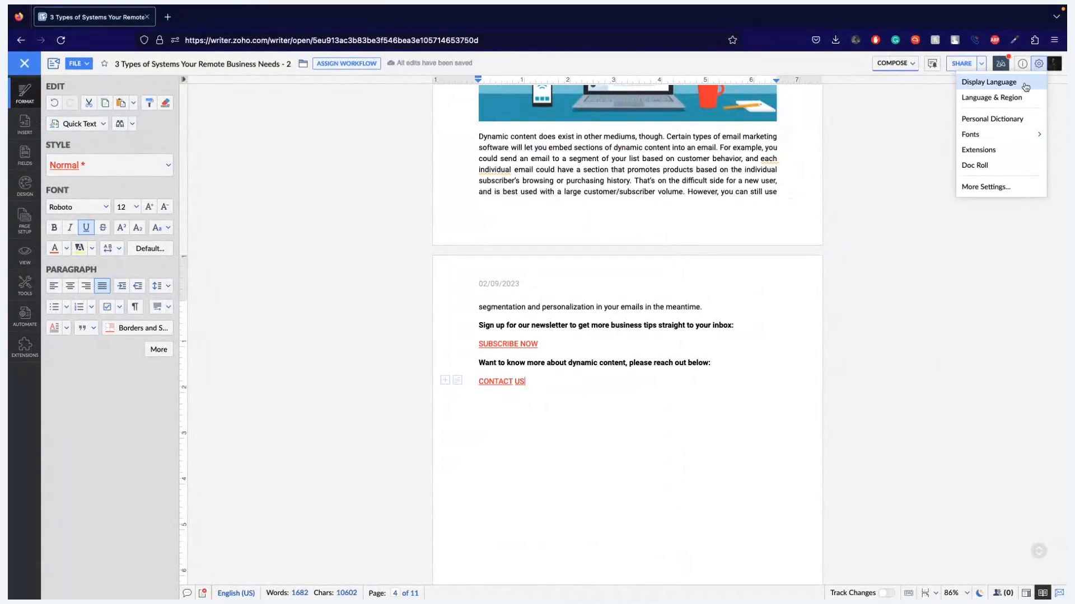
pyautogui.click(991, 187)
pyautogui.click(538, 239)
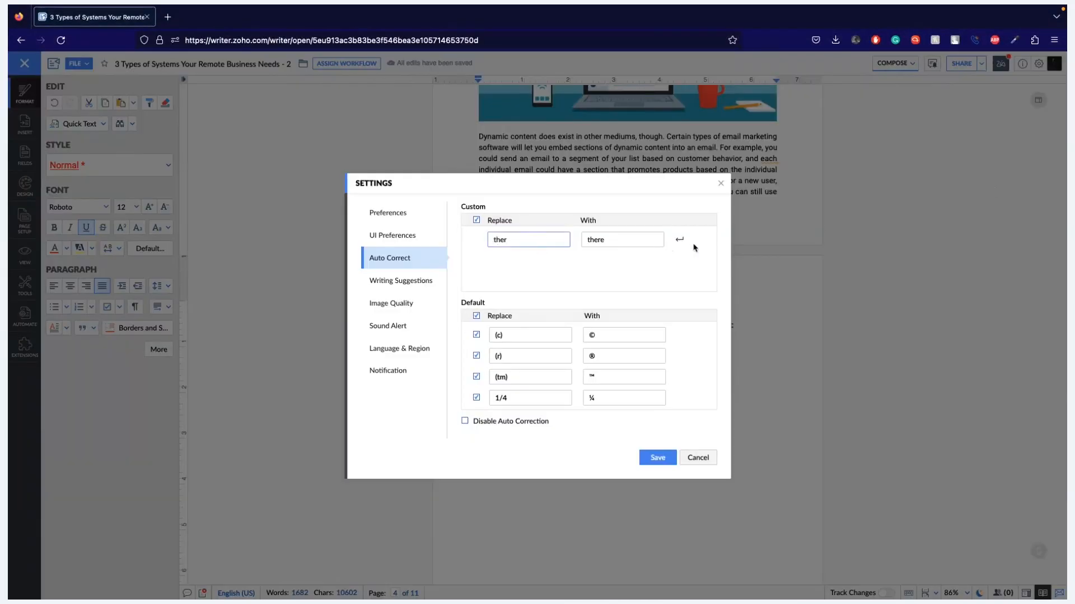
pyautogui.click(679, 240)
# - Enter a second custom autocorrect pair replacing "l8" with "late", and save the settings
pyautogui.click(498, 243)
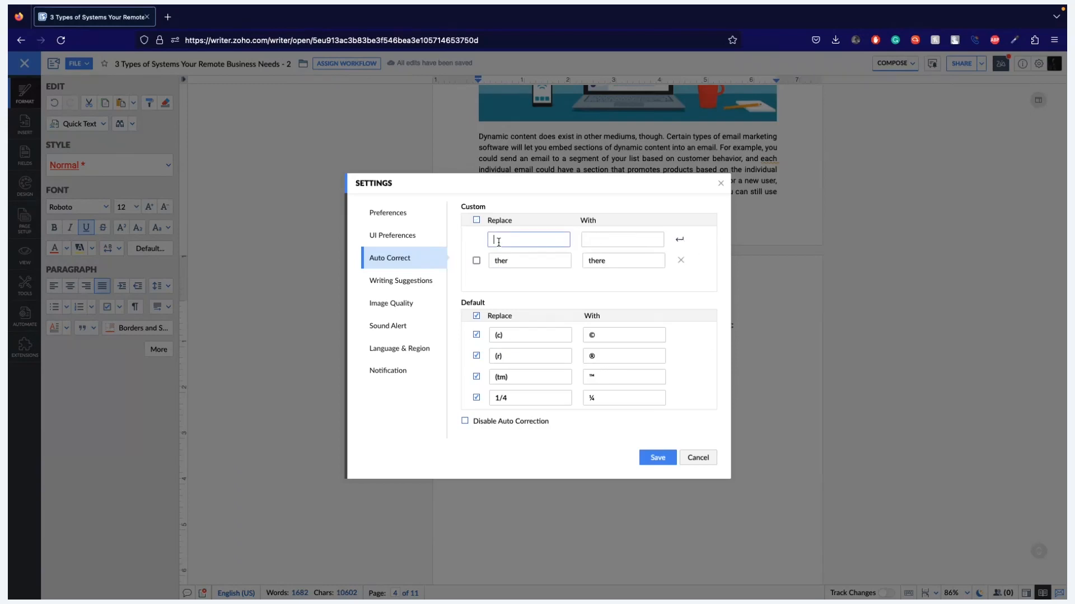
pyautogui.write('l8')
pyautogui.click(610, 238)
pyautogui.write('late')
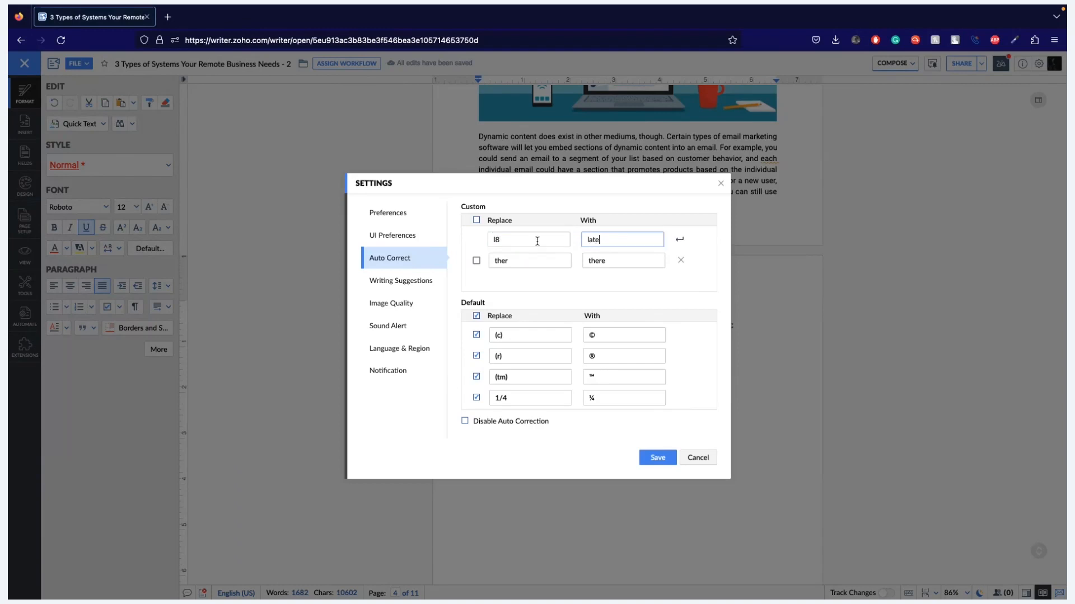
pyautogui.click(476, 240)
pyautogui.click(652, 463)
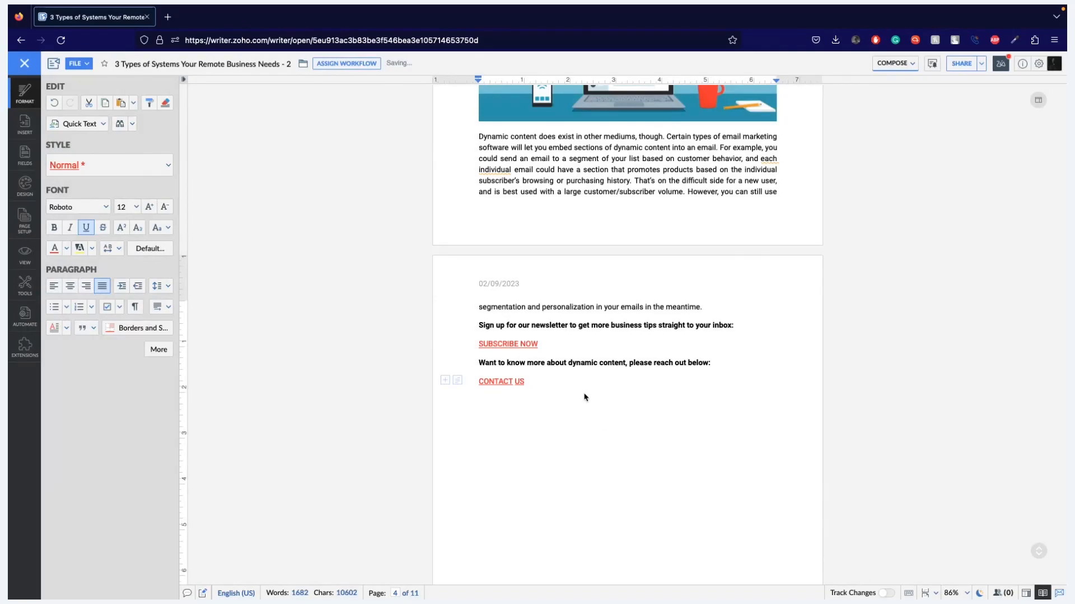
# - Add two new lines below the CONTACT US link and remove the trial text entered there
pyautogui.press('Return')
pyautogui.press('Return')
pyautogui.write('LE')
pyautogui.press('BackSpace')
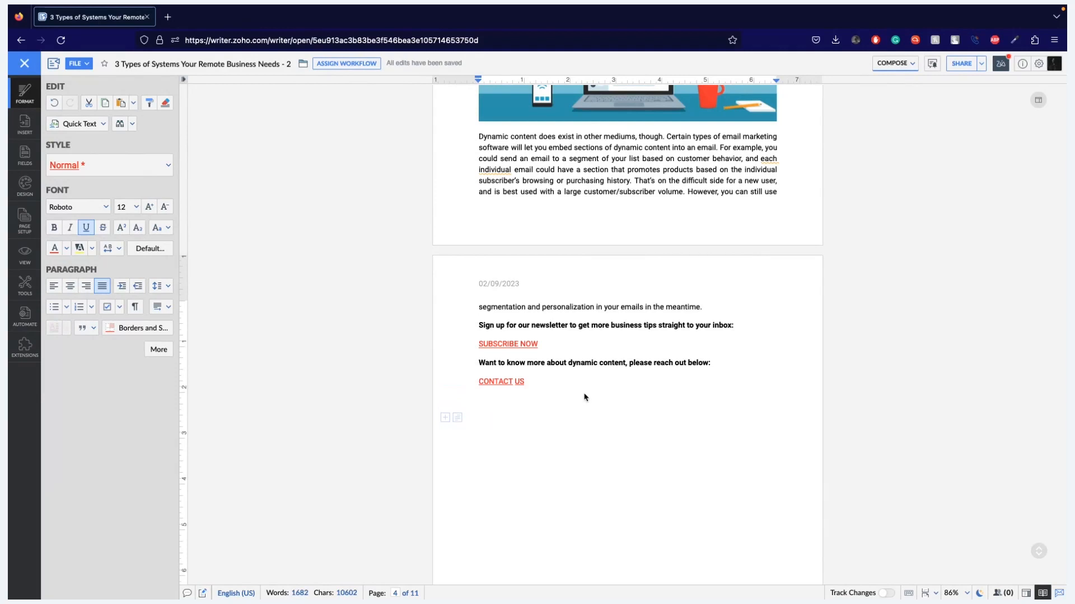
# - Reopen the autocorrect settings and look through the custom and default replacements without saving
pyautogui.click(1038, 63)
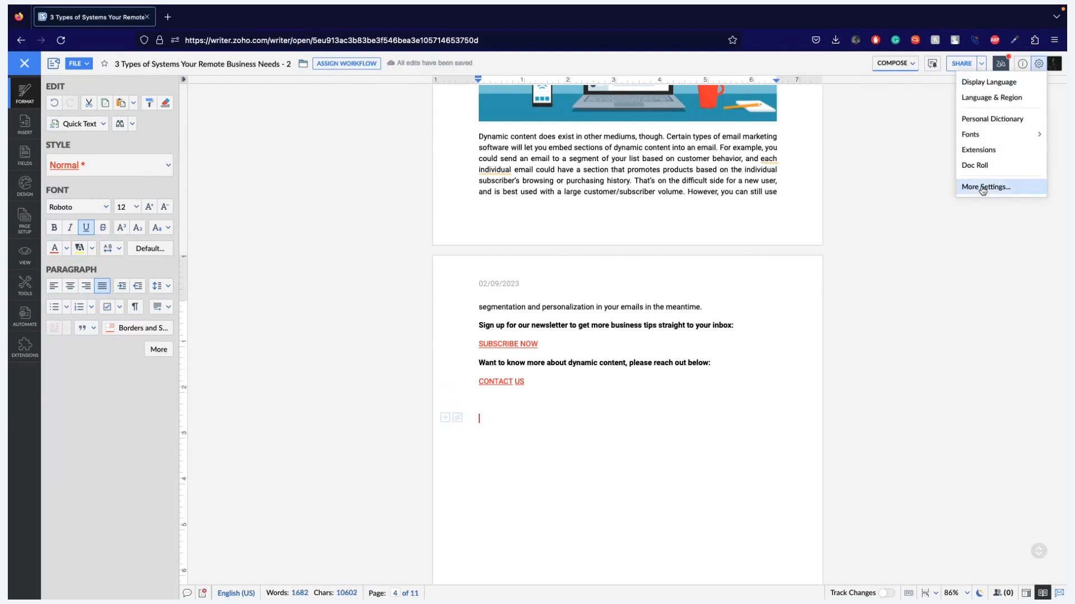
pyautogui.click(983, 189)
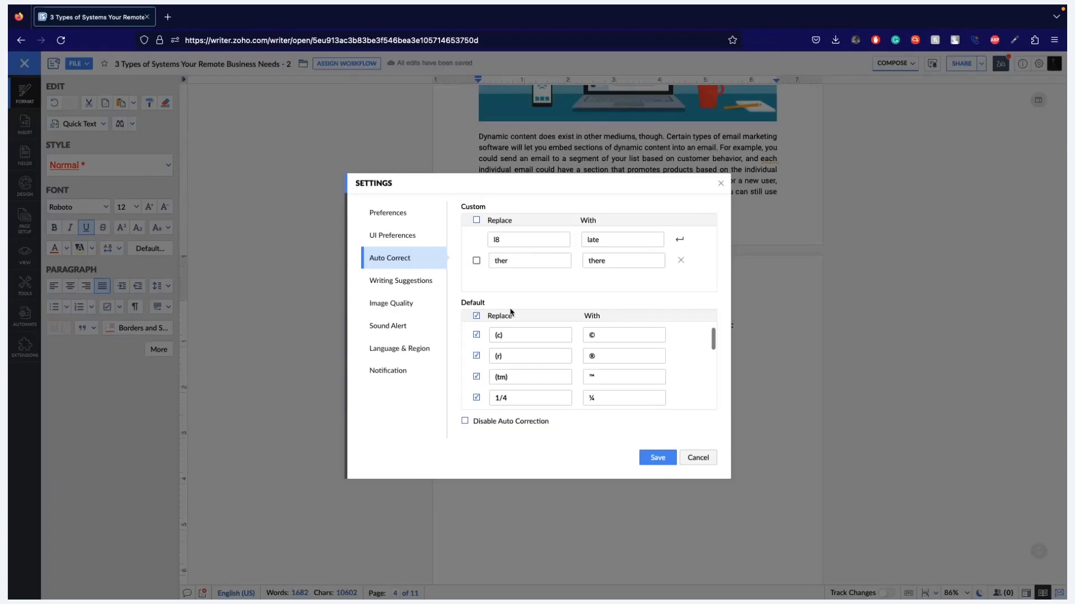
pyautogui.scroll(-3, 604, 353)
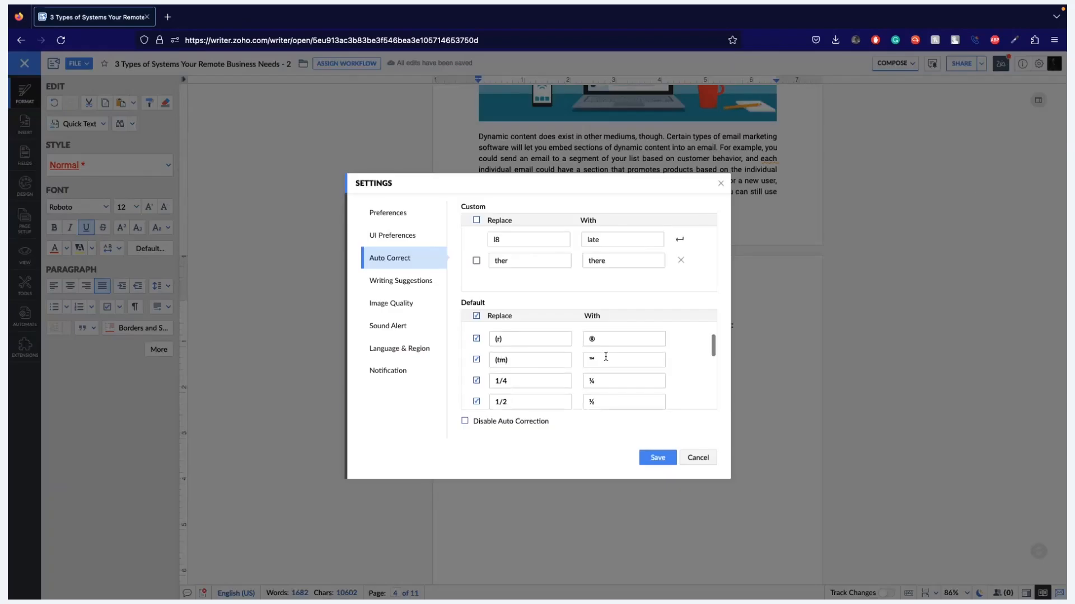
pyautogui.click(708, 460)
# - Examine the ™ symbol after ABC Tech in the modifications line of the "Tips for getting started" section
pyautogui.scroll(-15, 712, 465)
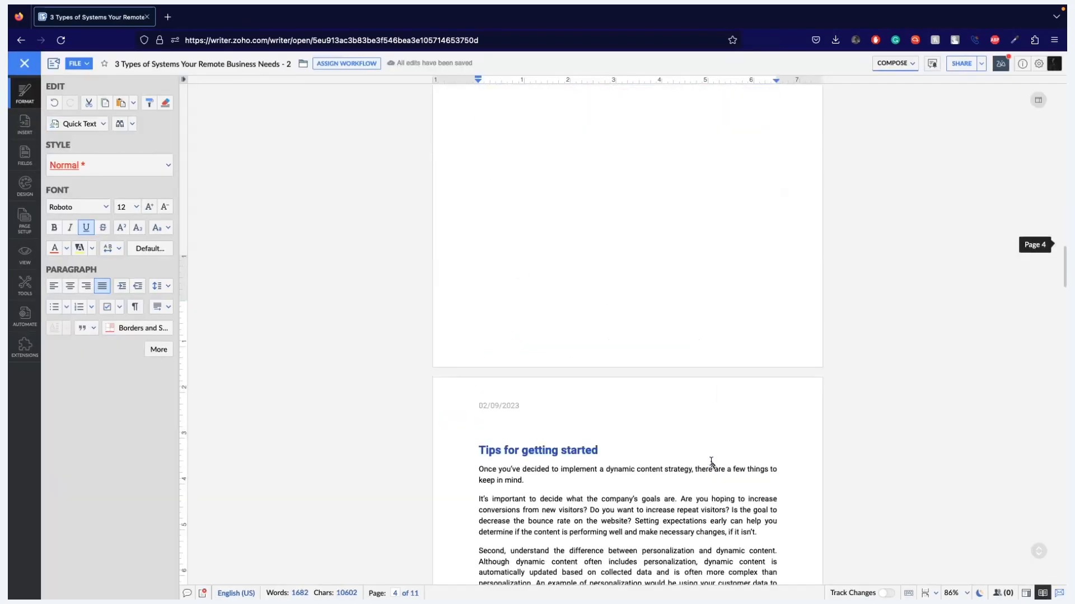
pyautogui.moveTo(698, 423); pyautogui.dragTo(597, 426)
pyautogui.click(697, 427)
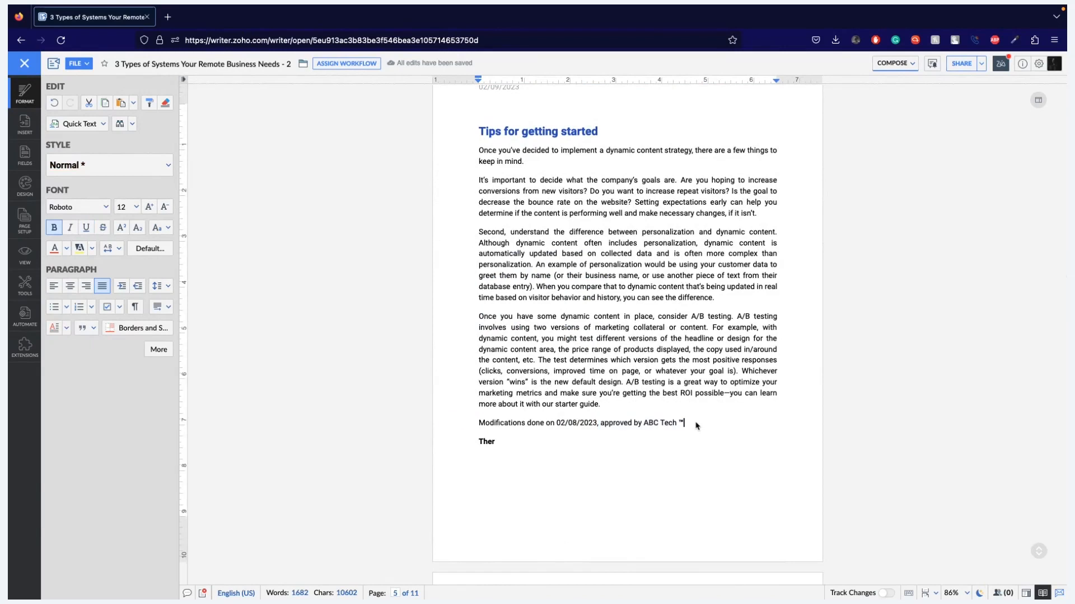
pyautogui.hotkey('shift', 'Left')
pyautogui.press('Up')
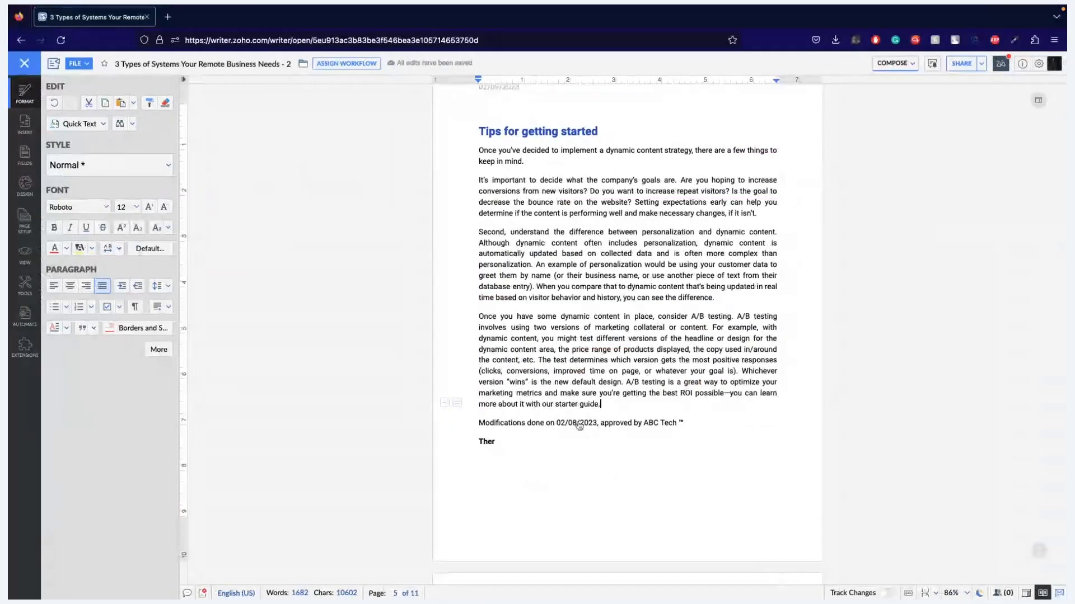
# - Try customizing the date field in the modifications line with the field name "Last Edited", and review its preset date options
pyautogui.click(579, 424)
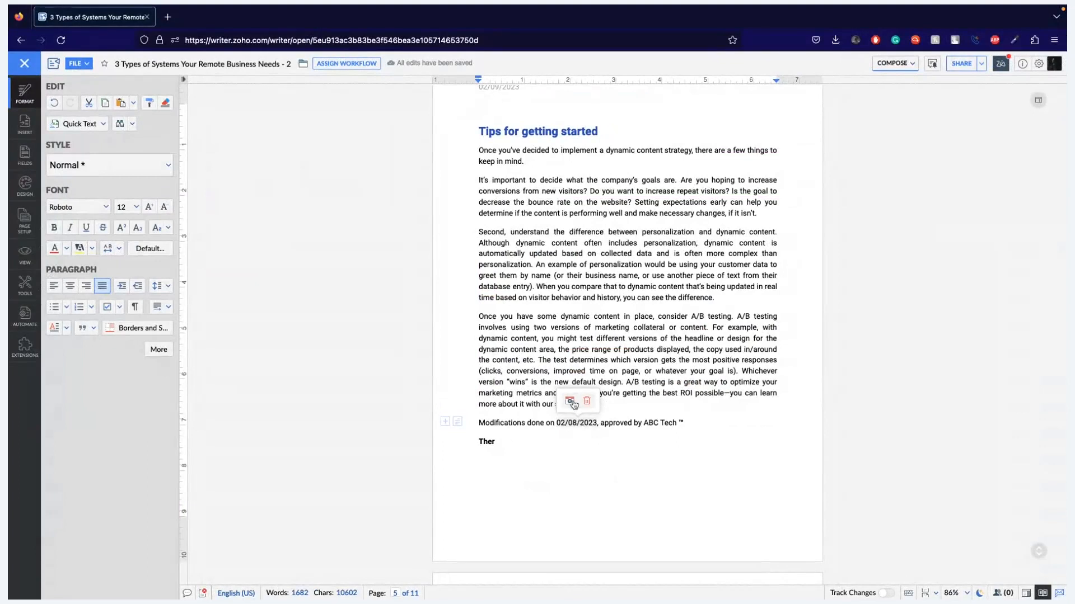
pyautogui.click(570, 401)
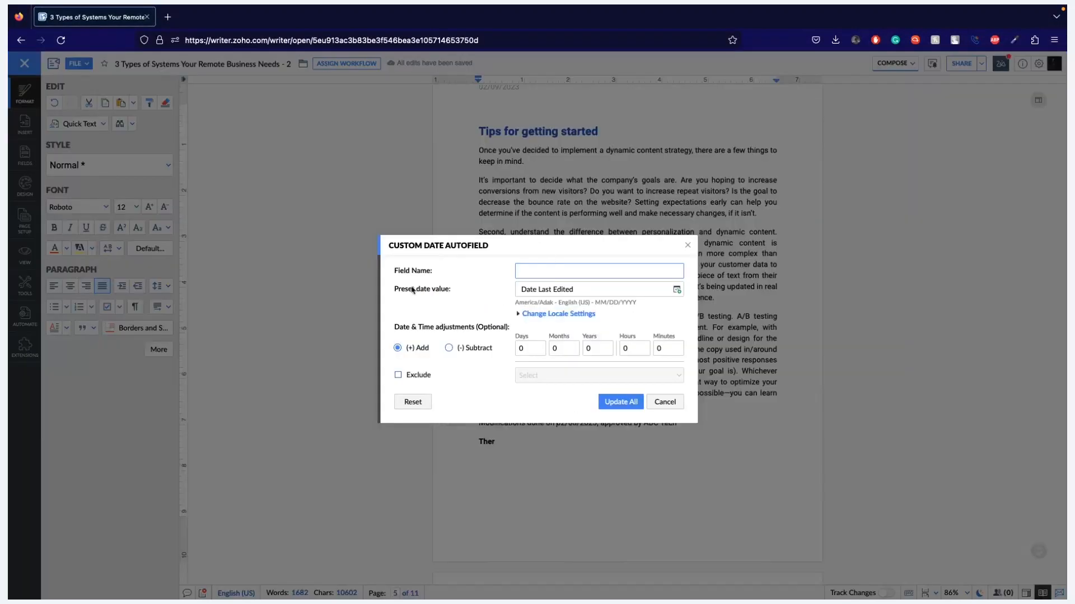
pyautogui.write('Last Edited')
pyautogui.click(676, 290)
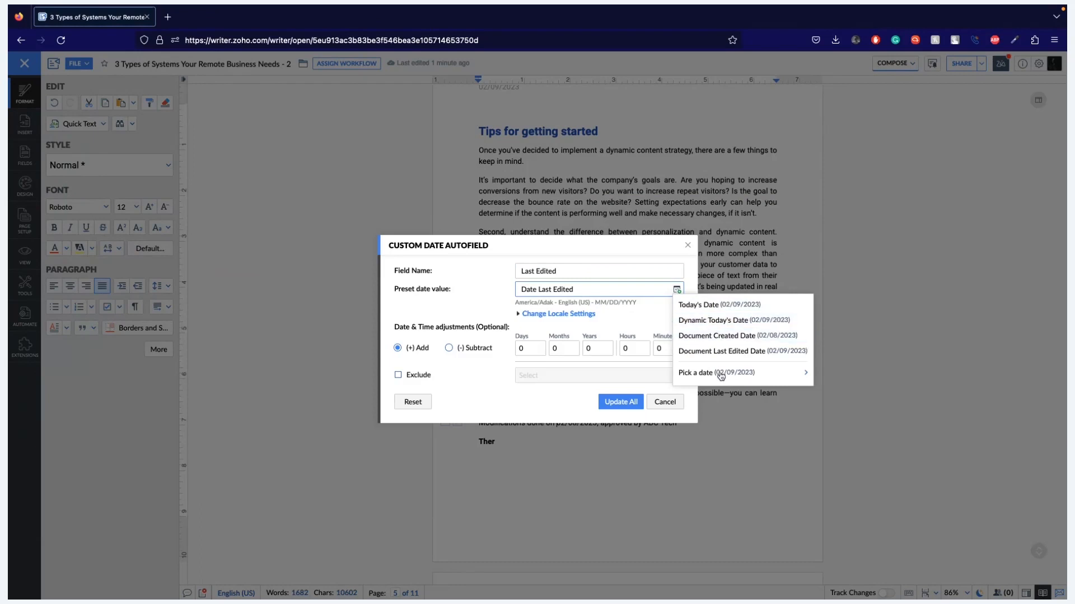
pyautogui.moveTo(721, 374)
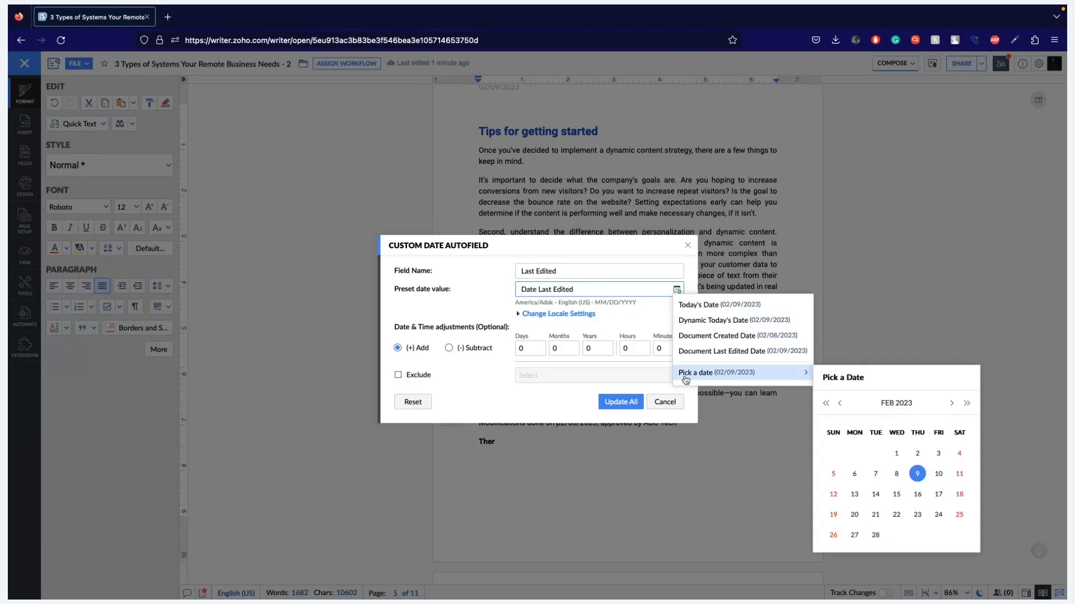
pyautogui.click(497, 420)
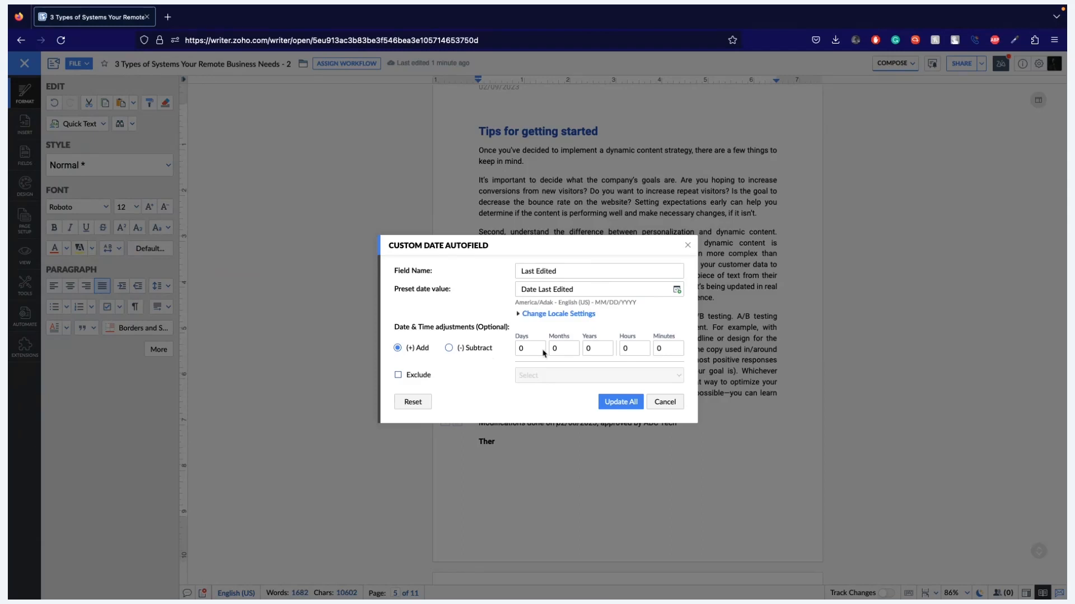
pyautogui.click(664, 405)
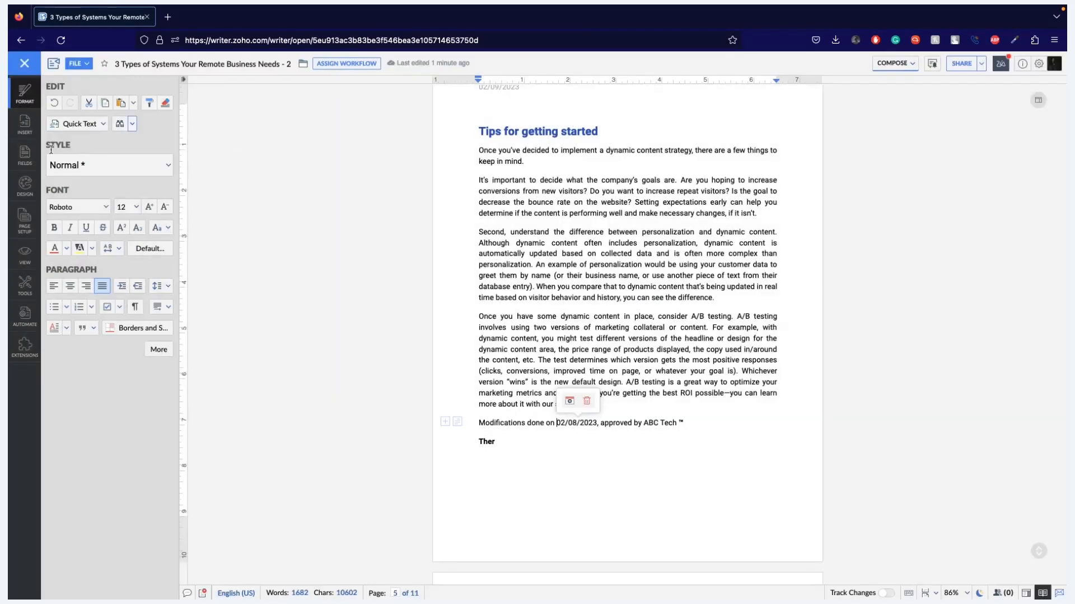
# - Show the date autofields available for insertion into the document
pyautogui.click(32, 157)
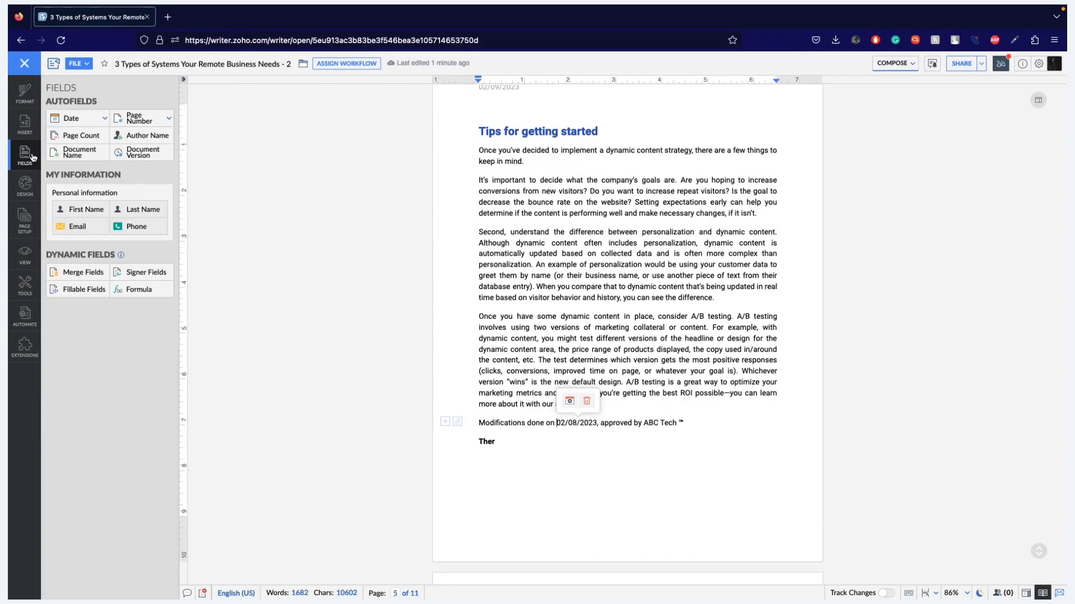
pyautogui.click(105, 119)
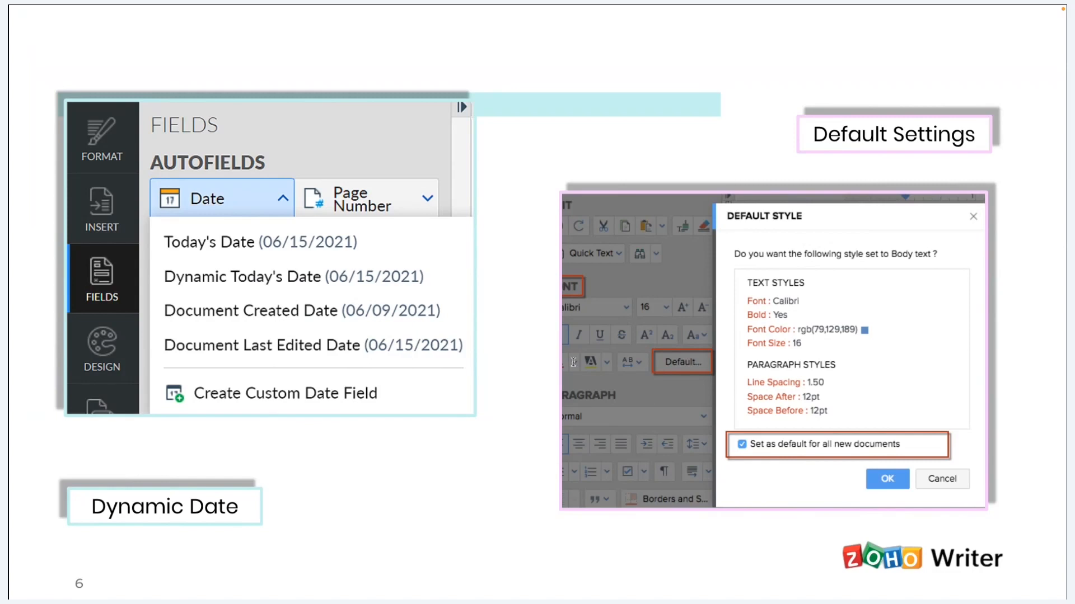
# - Return to the document, review the text and paragraph styles offered as the default Body text style, and dismiss them
pyautogui.press('super+Tab')
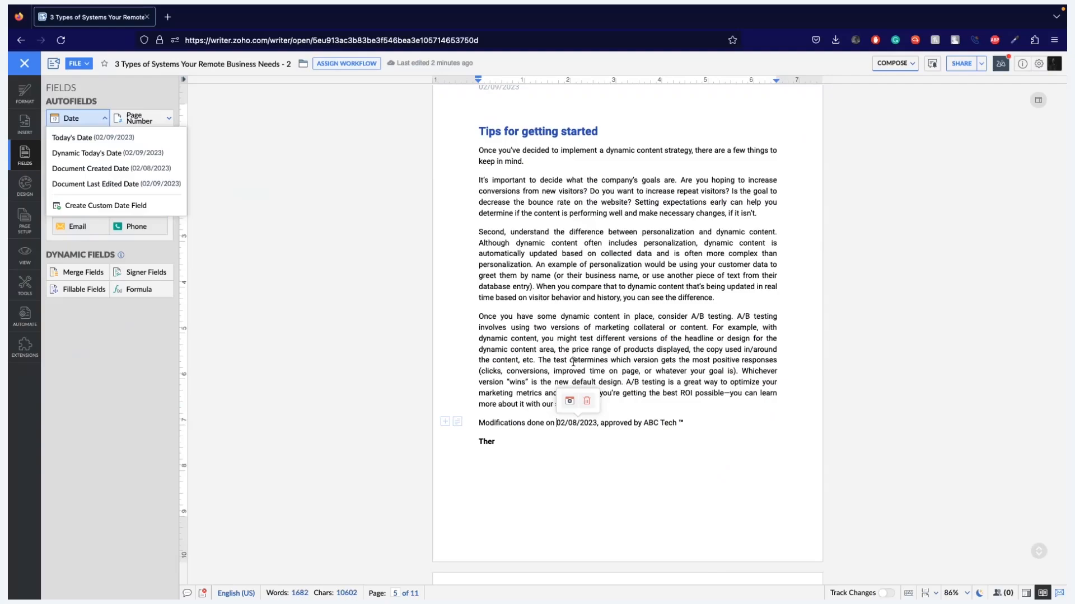
pyautogui.click(23, 118)
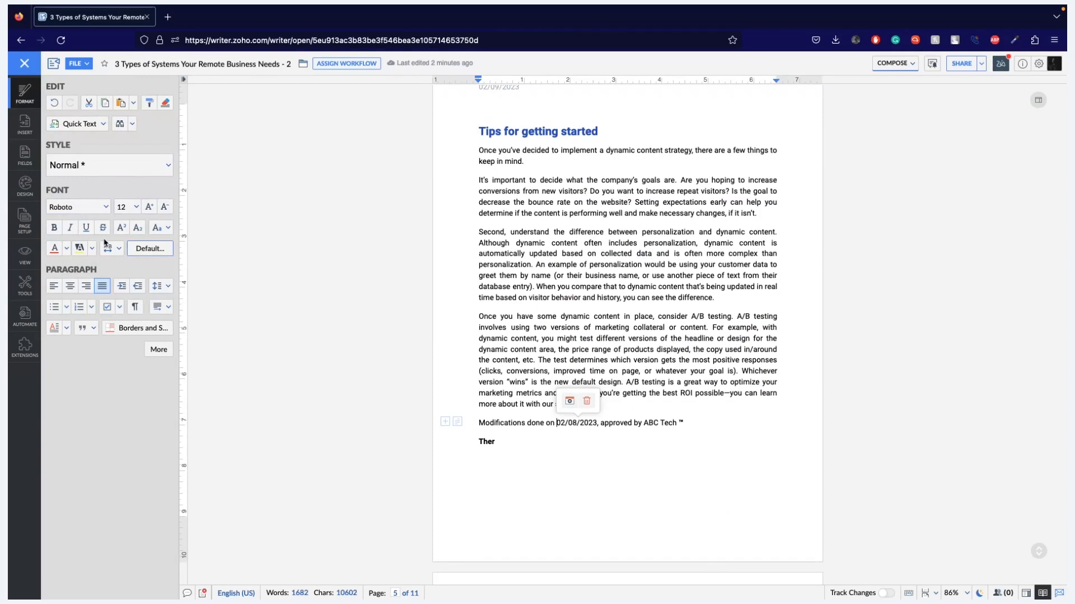
pyautogui.click(155, 253)
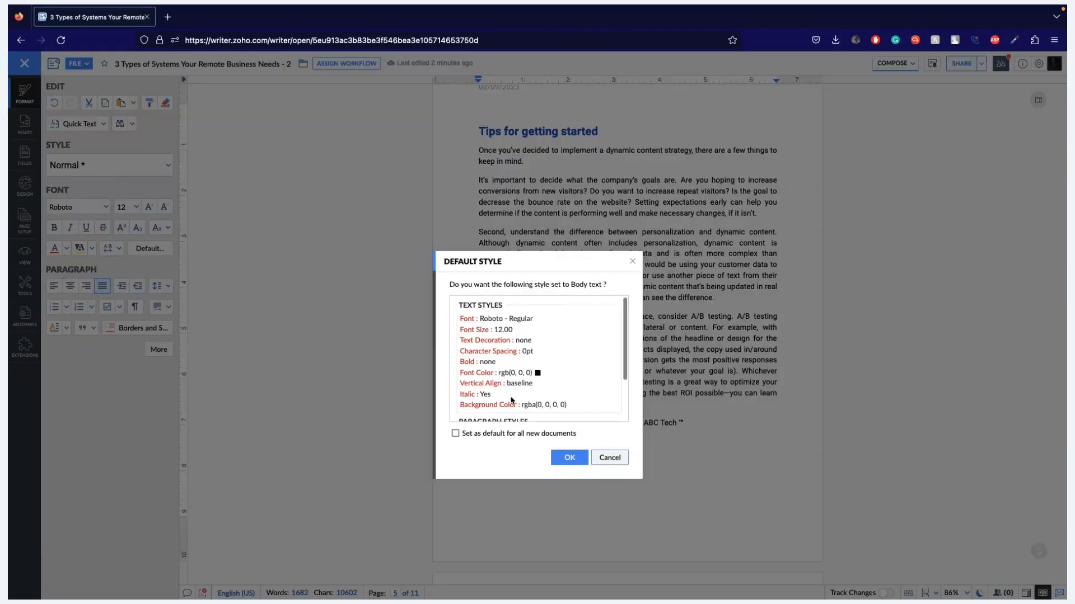
pyautogui.scroll(1, 511, 399)
pyautogui.scroll(-3, 510, 399)
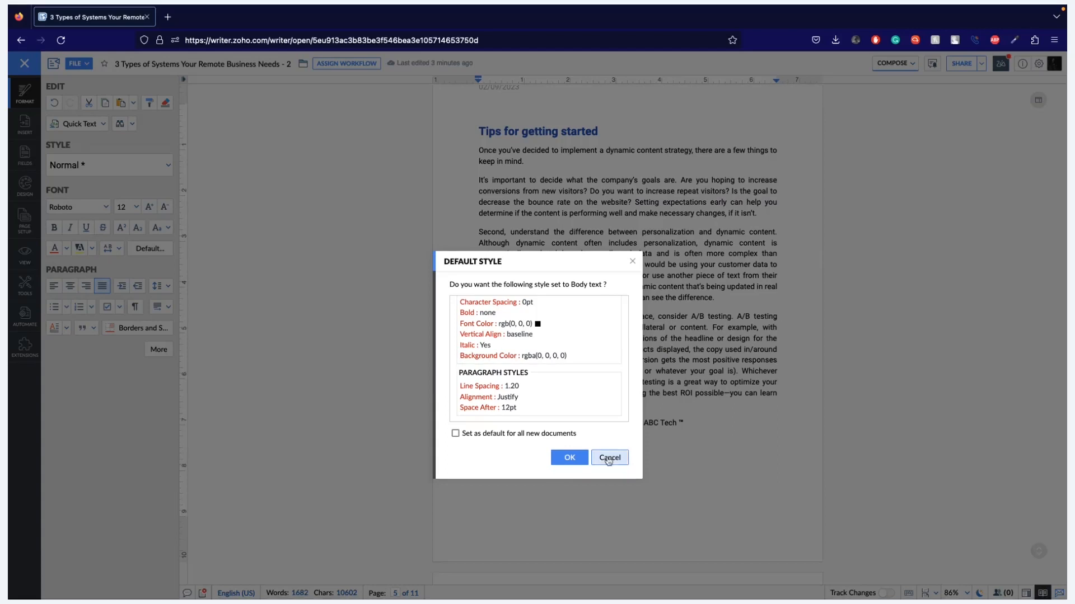
pyautogui.click(569, 457)
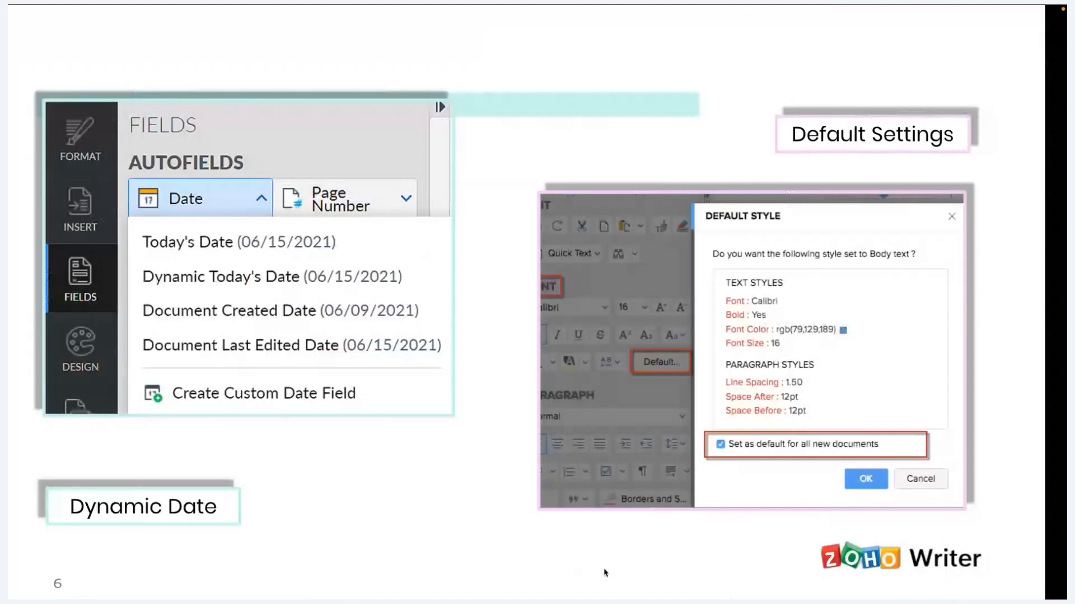
# - Advance the presentation past "Faster Content Review" to the Image Navigation slide
pyautogui.press('Right')
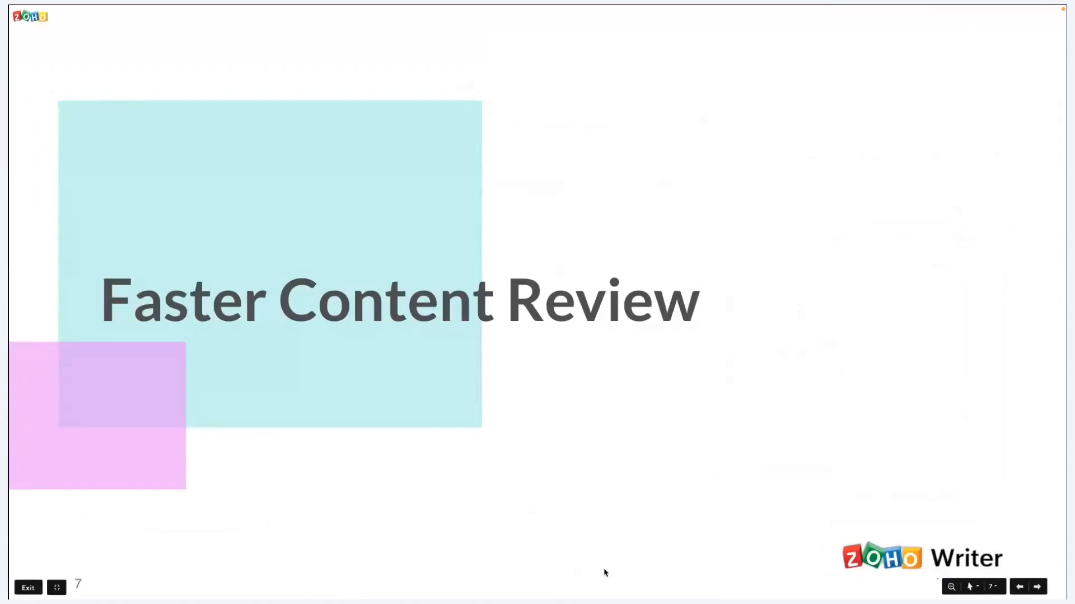
pyautogui.press('Right')
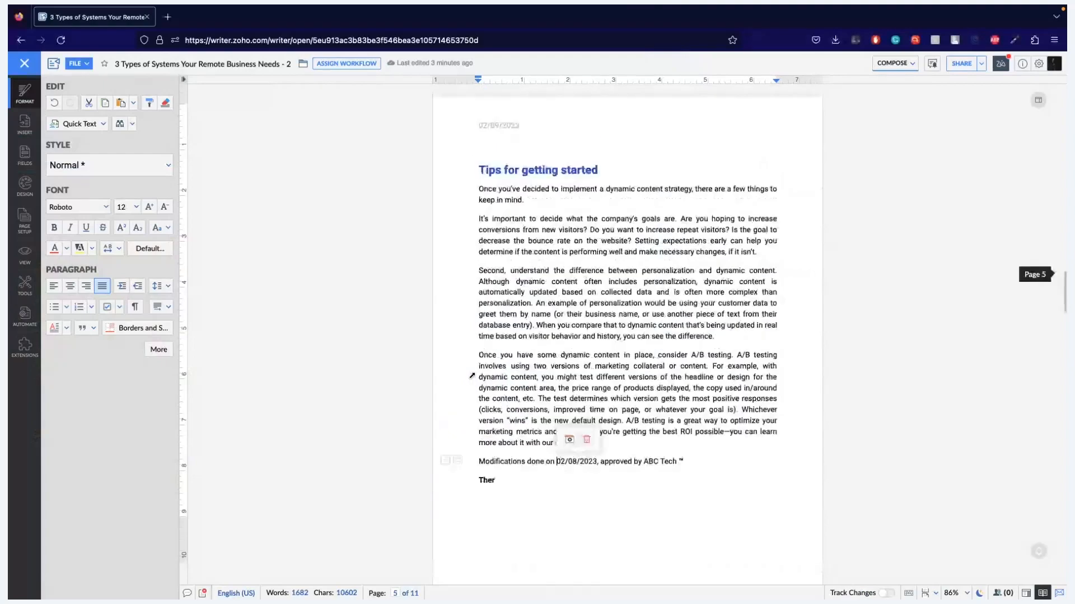
# - Open the page 3 laptop illustration in the document's image viewer and browse to the hiring flowchart
pyautogui.scroll(15, 472, 375)
pyautogui.scroll(-10, 472, 375)
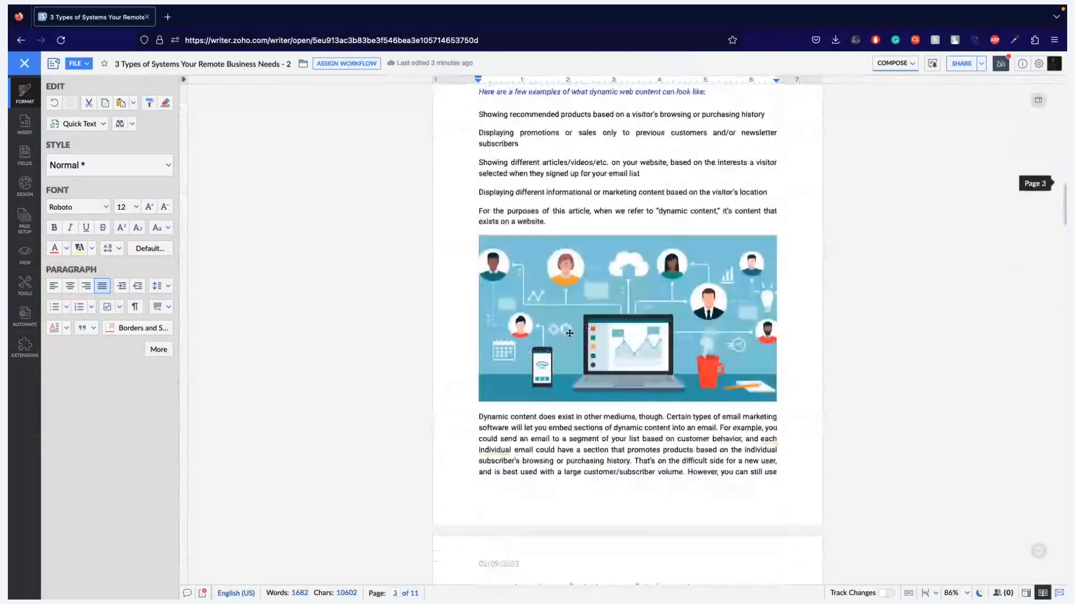
pyautogui.click(569, 334)
pyautogui.click(467, 324)
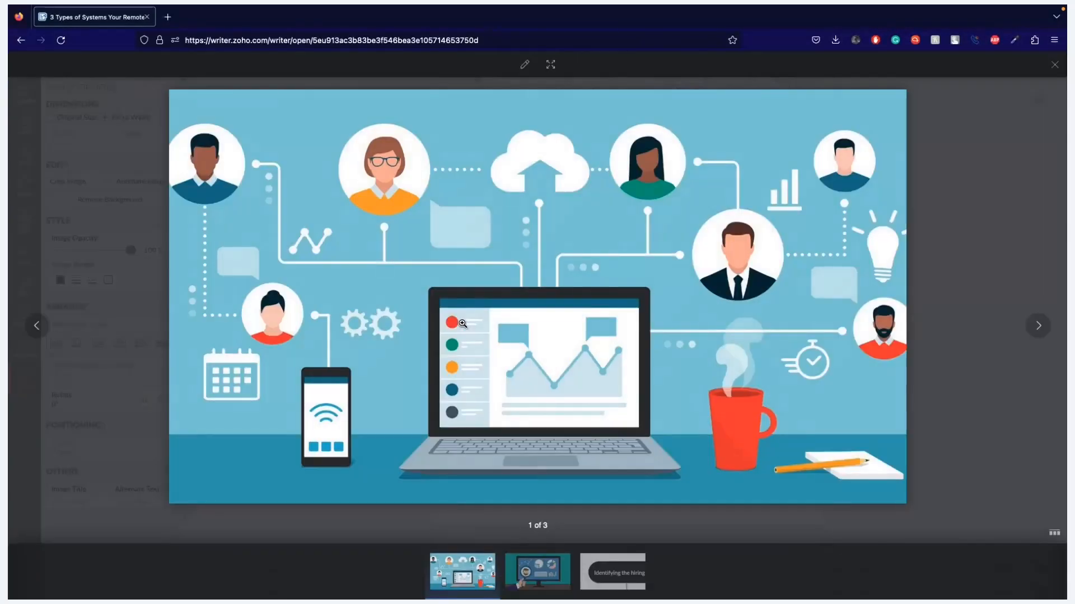
pyautogui.click(1038, 326)
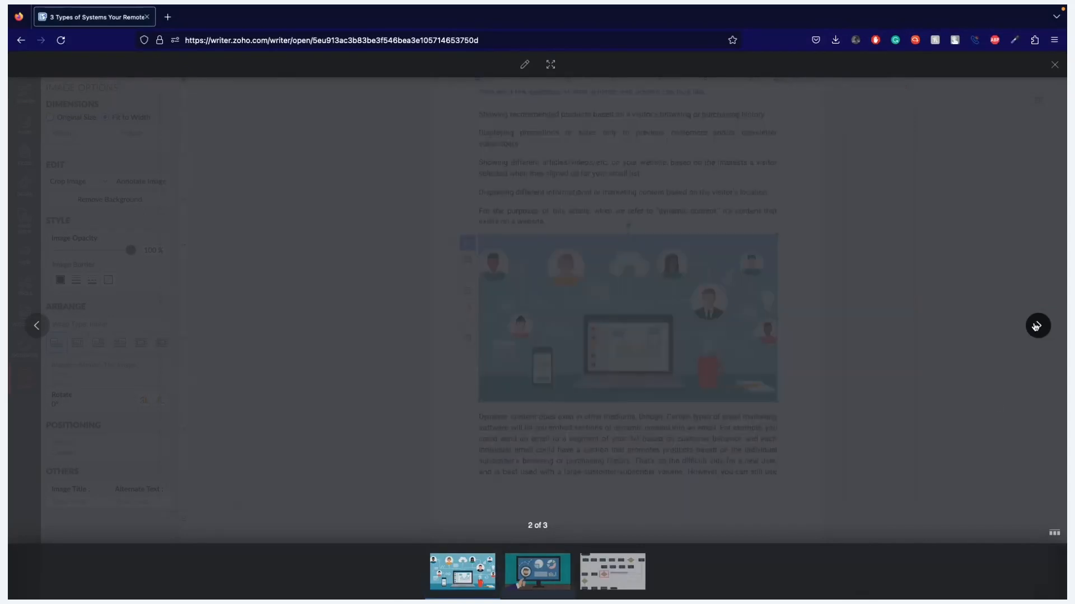
pyautogui.click(1037, 326)
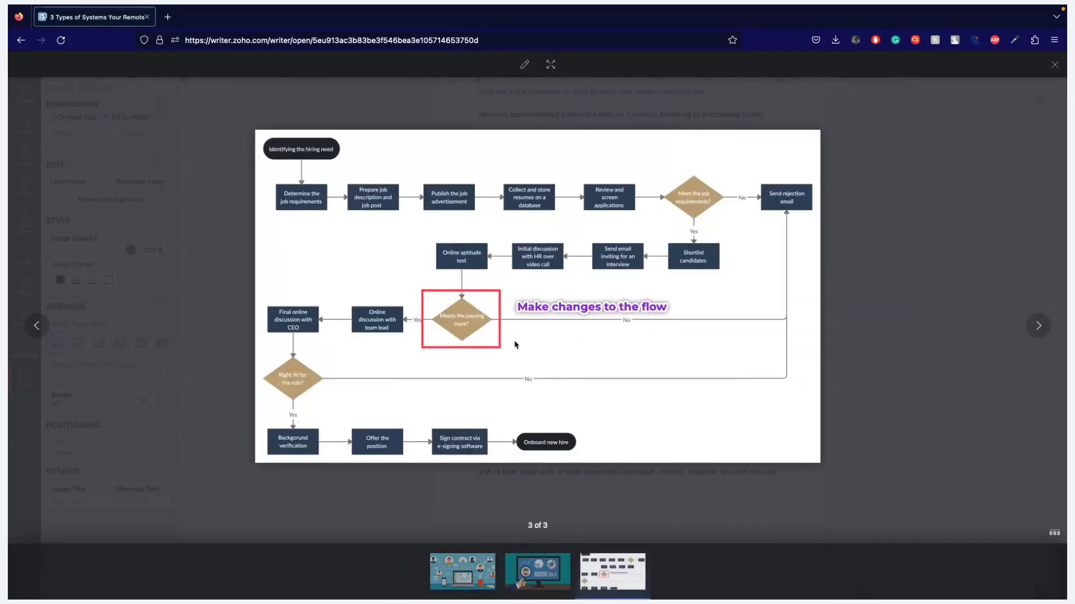
# - Annotate the hiring flowchart with a red rectangle around "Identifying the hiring need", save the annotation, and close the image viewer
pyautogui.click(525, 66)
pyautogui.click(25, 275)
pyautogui.click(54, 274)
pyautogui.moveTo(256, 162); pyautogui.dragTo(347, 192)
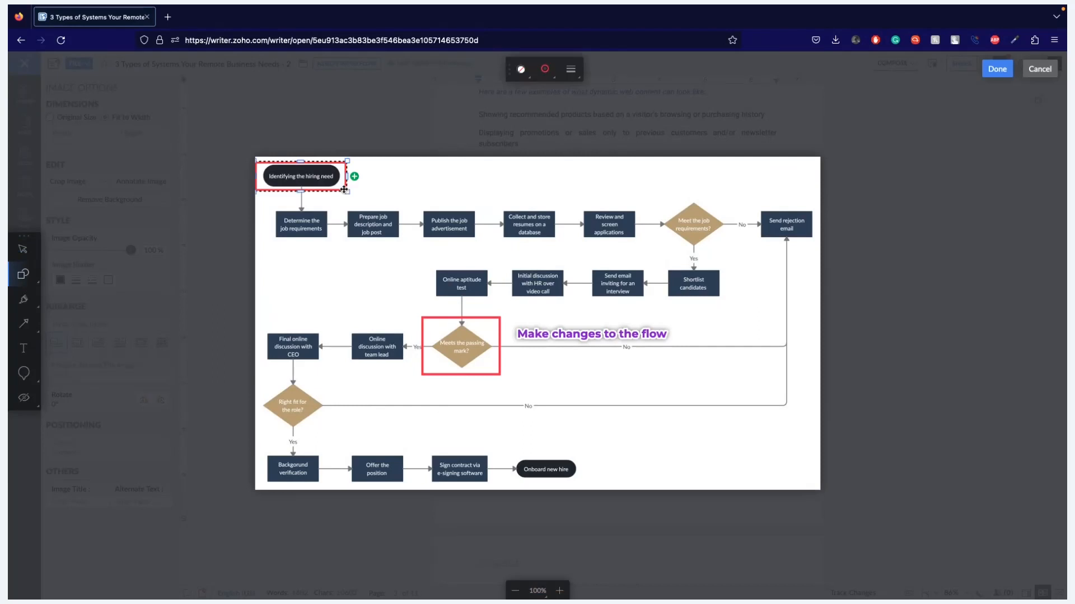
pyautogui.click(995, 71)
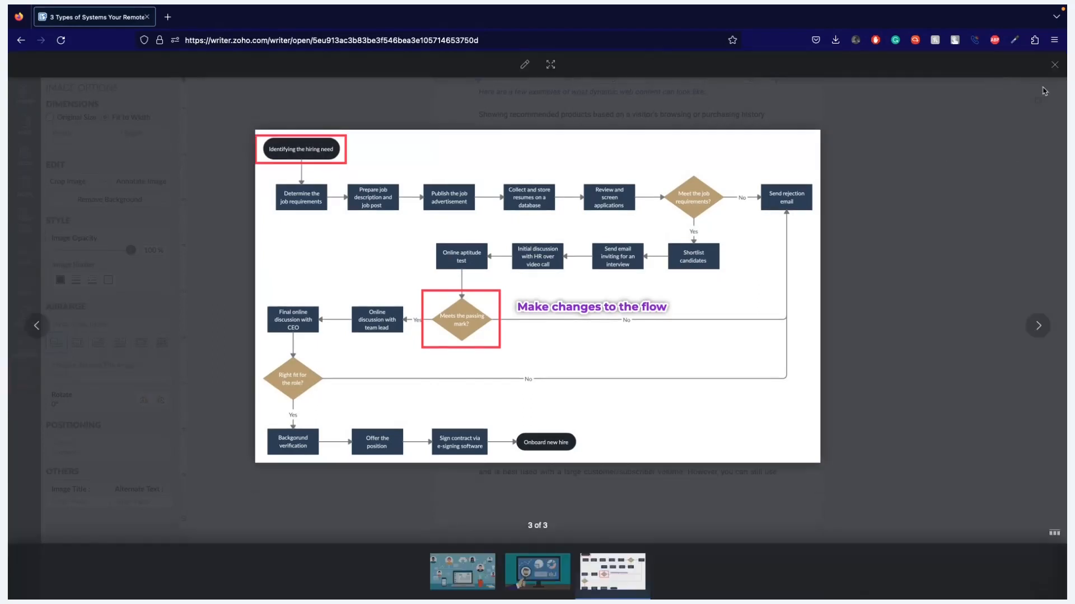
pyautogui.click(1054, 66)
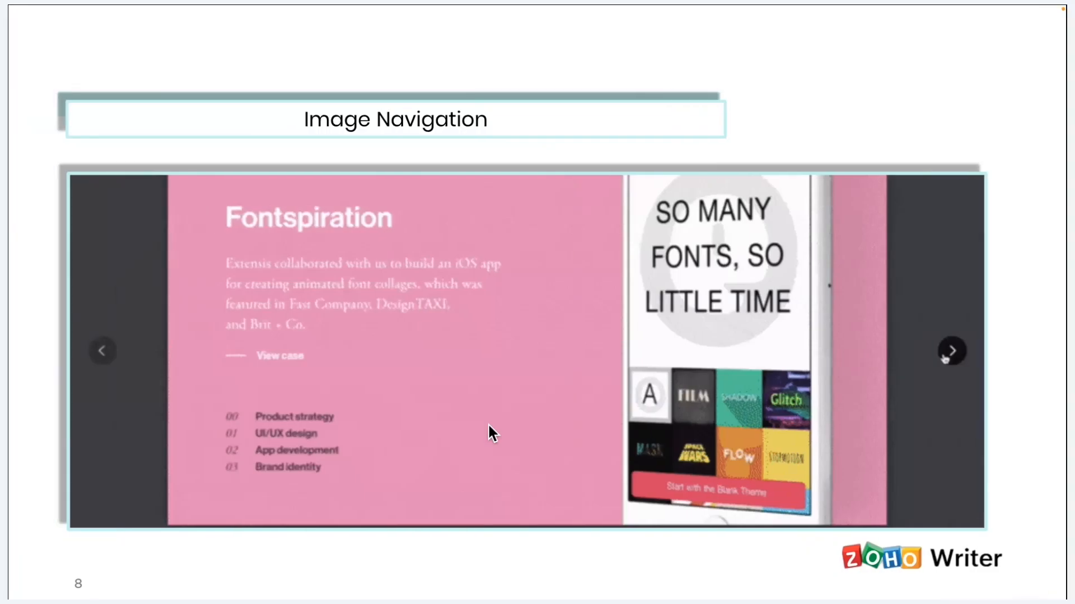
# - Advance the presentation past "Image Navigation", and in the document open Document Navigation with its list of headings
pyautogui.press('Right')
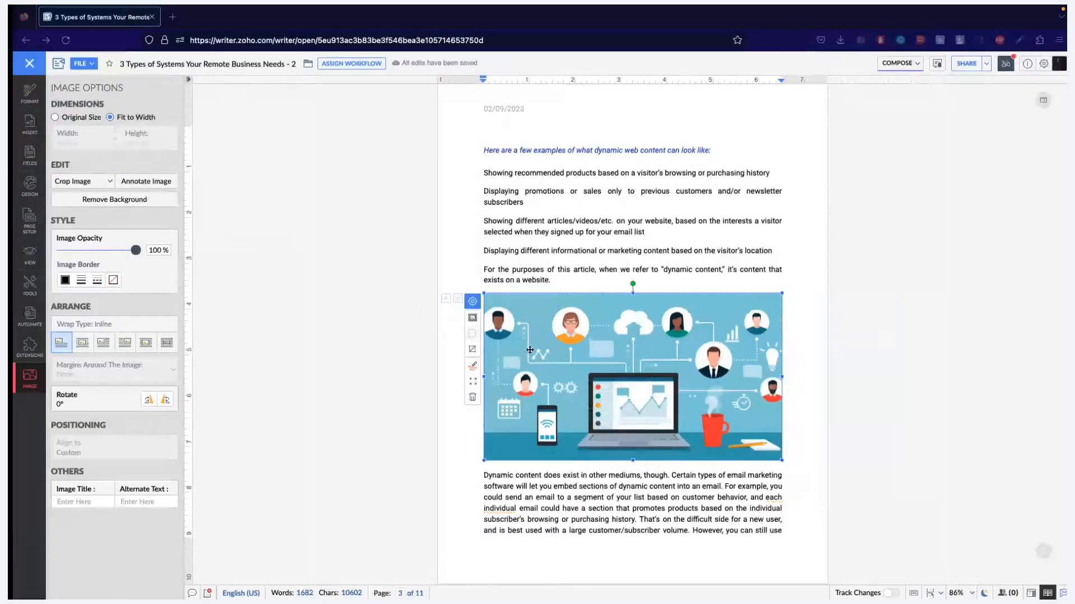
pyautogui.scroll(20, 530, 350)
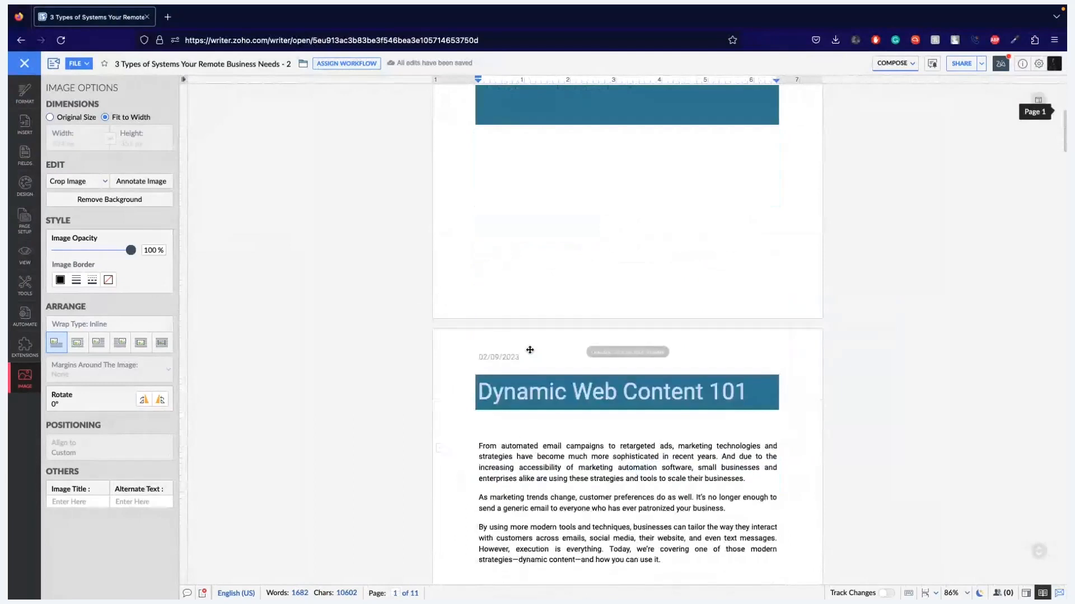
pyautogui.scroll(-3, 529, 350)
pyautogui.click(31, 101)
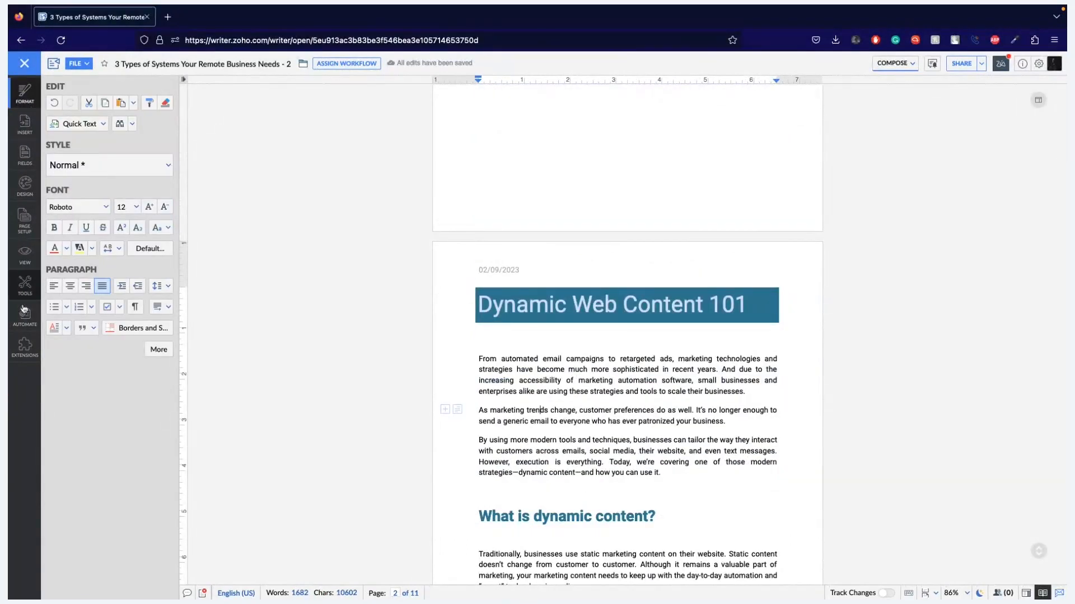
pyautogui.click(24, 286)
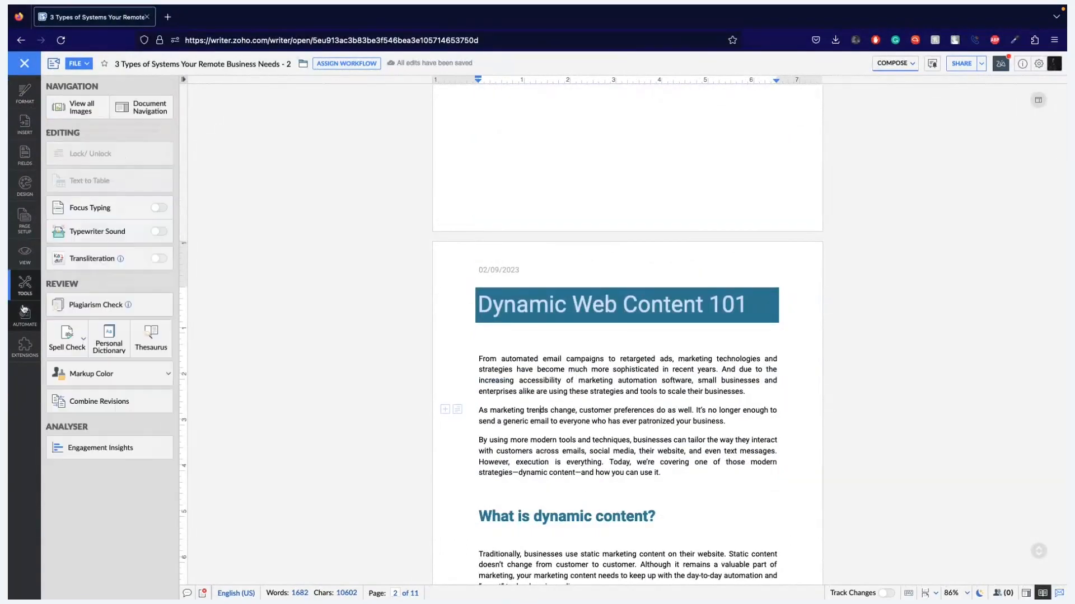
pyautogui.click(149, 112)
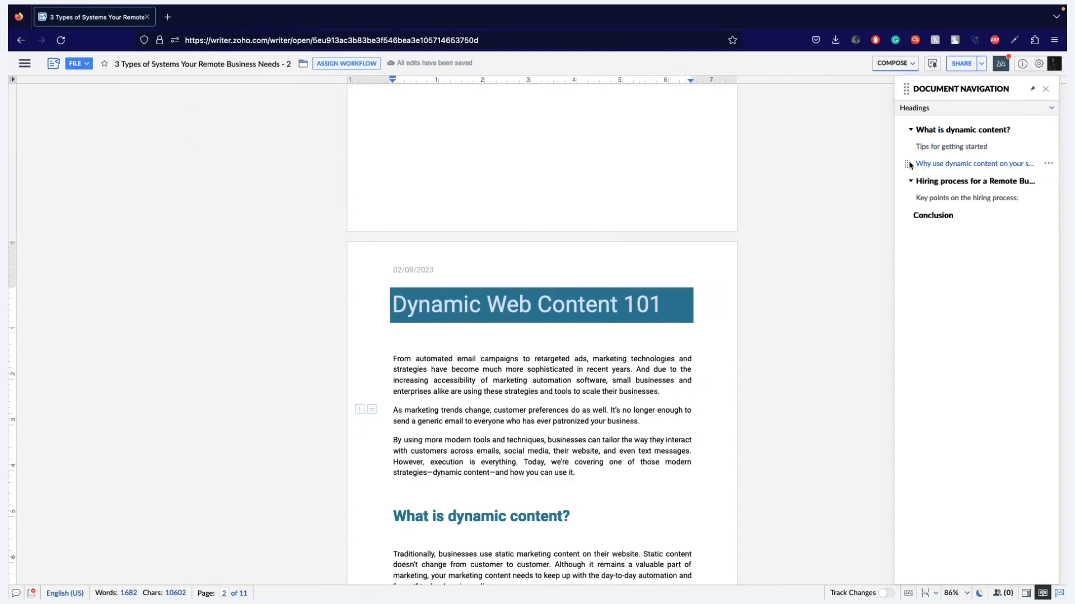
# - Move the "Why use dynamic content on your site?" heading above "Tips for getting started", and collapse and re-expand "What is dynamic content?"
pyautogui.moveTo(909, 165); pyautogui.dragTo(905, 146)
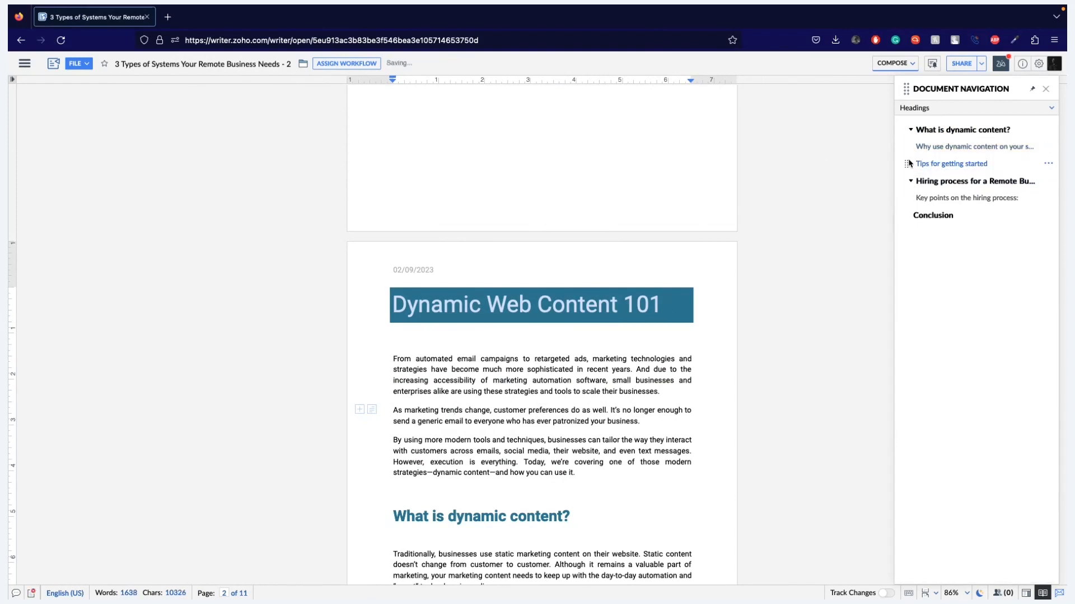
pyautogui.click(910, 129)
pyautogui.click(910, 129)
# - Review the heading options offered for "Tips for getting started" and close Document Navigation
pyautogui.click(1049, 164)
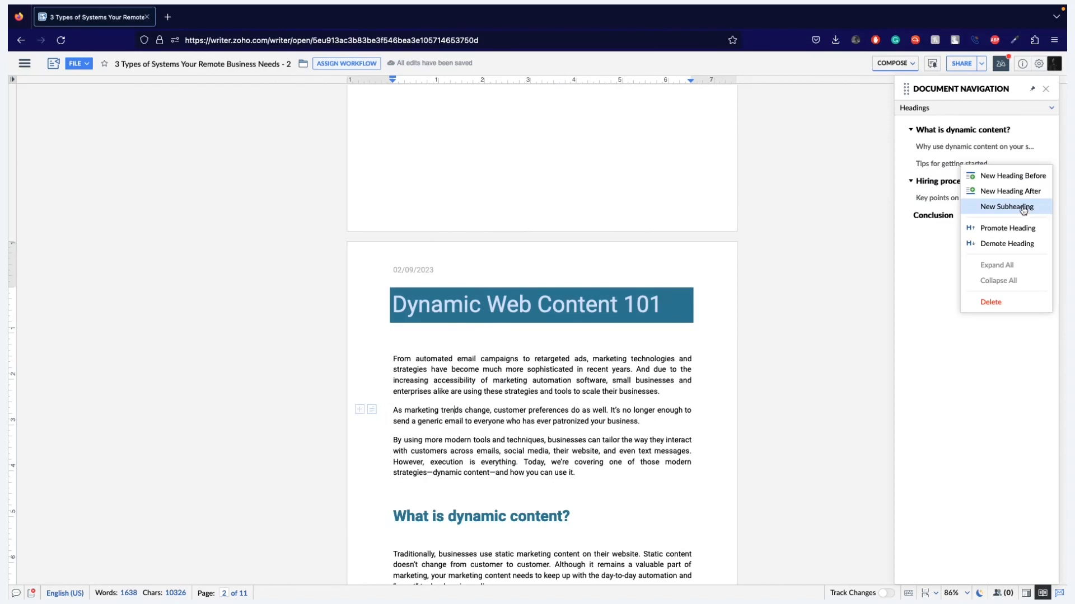
pyautogui.click(1045, 90)
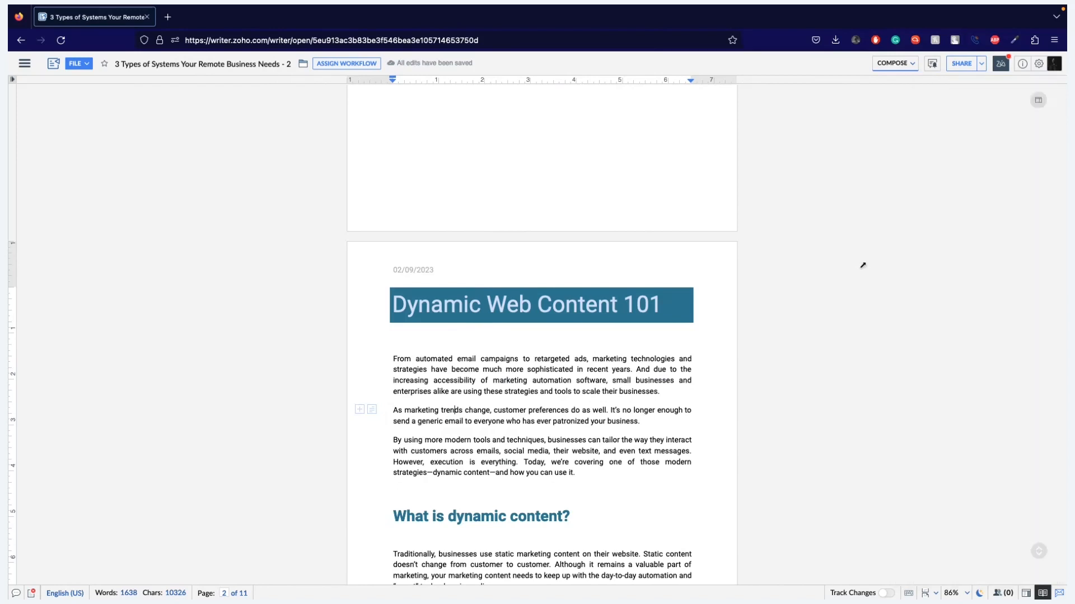
# - Switch to the presentation, advance to the "Double Page Layout" slide, and return to the document
pyautogui.hotkey('ctrl', 'Left')
pyautogui.press('Right')
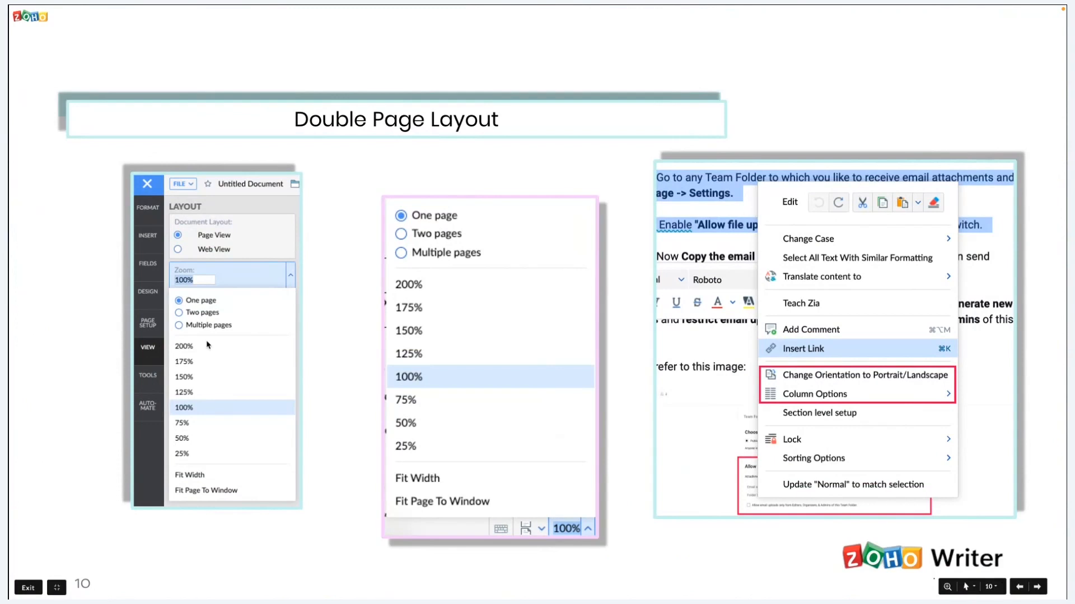
pyautogui.hotkey('ctrl', 'Right')
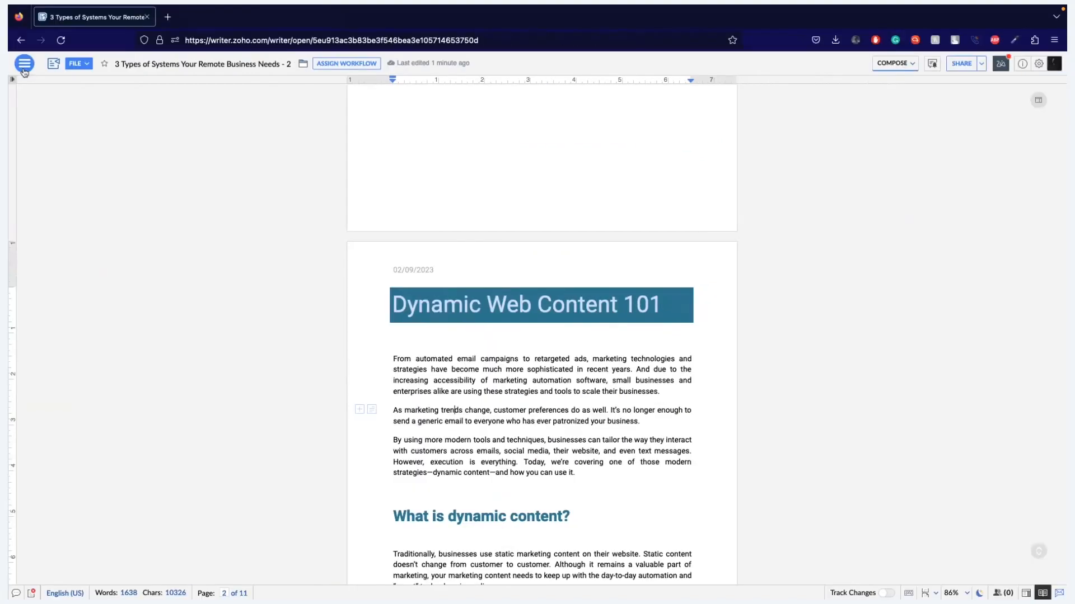
# - Set the document's zoom layout to Two pages and look through the side-by-side pages
pyautogui.click(24, 65)
pyautogui.click(25, 123)
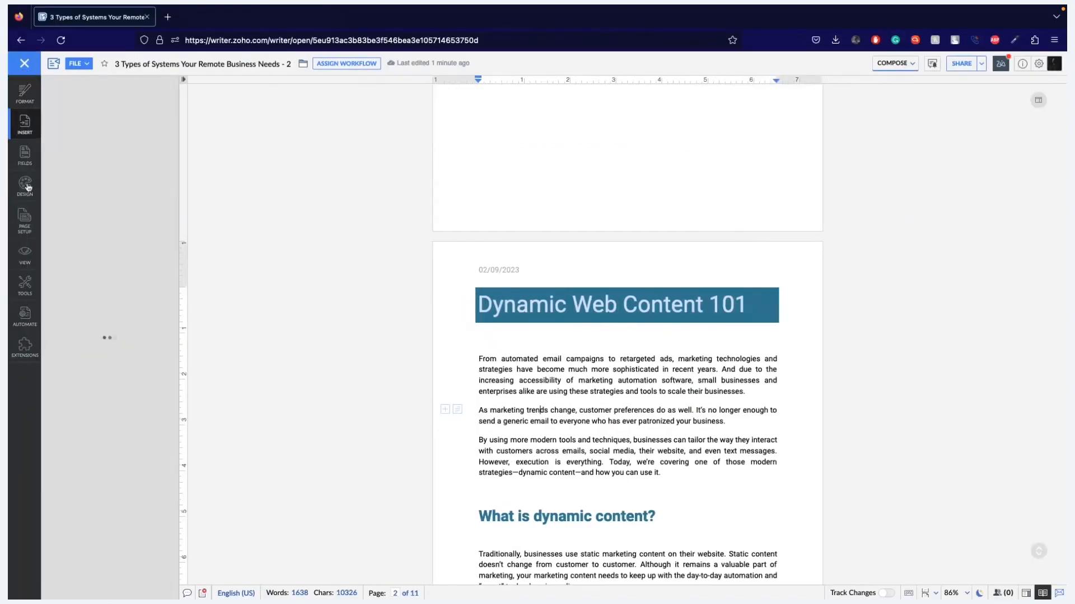
pyautogui.click(25, 257)
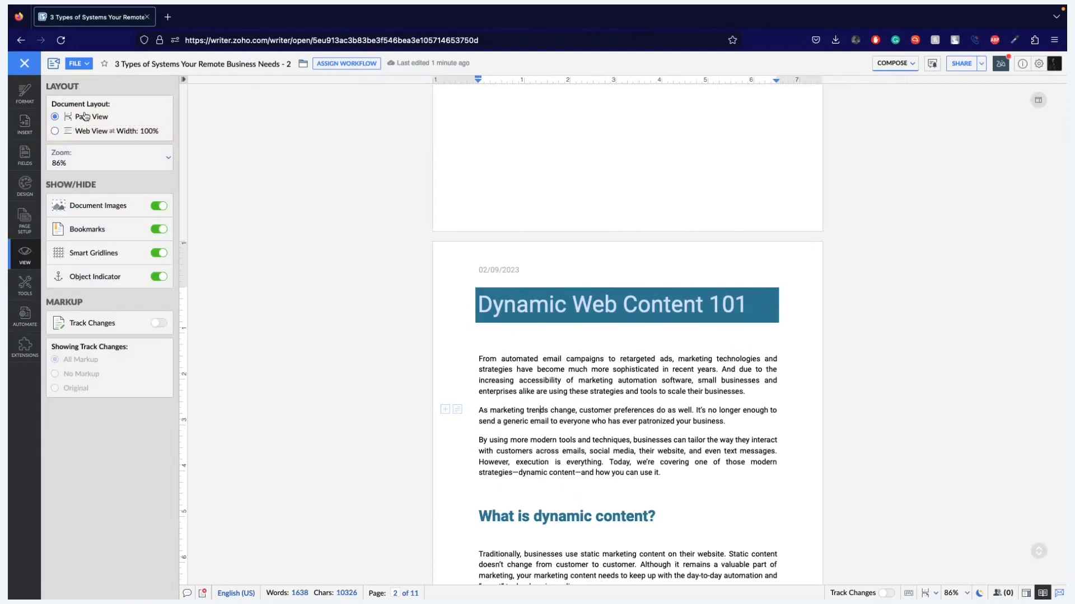
pyautogui.click(166, 160)
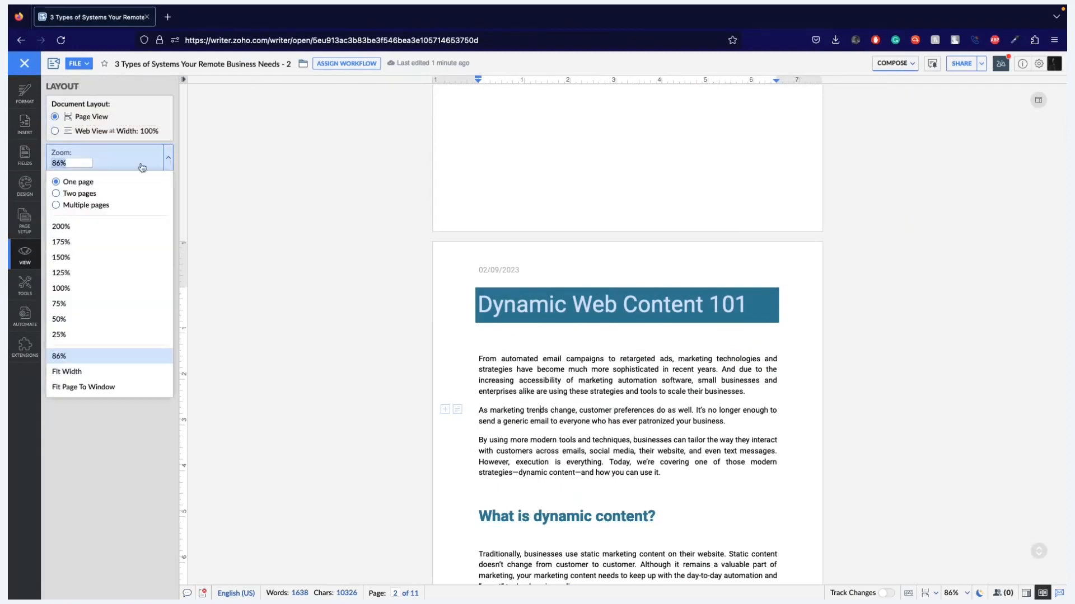
pyautogui.click(82, 194)
pyautogui.scroll(3, 447, 324)
pyautogui.scroll(-10, 447, 324)
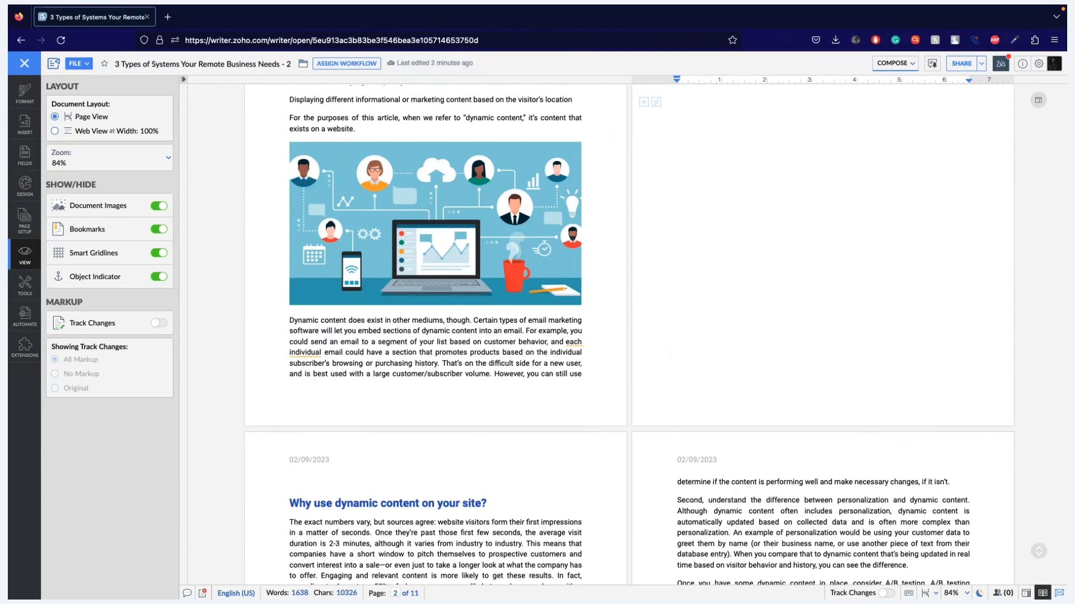
# - Set the document zoom to 100%
pyautogui.click(165, 159)
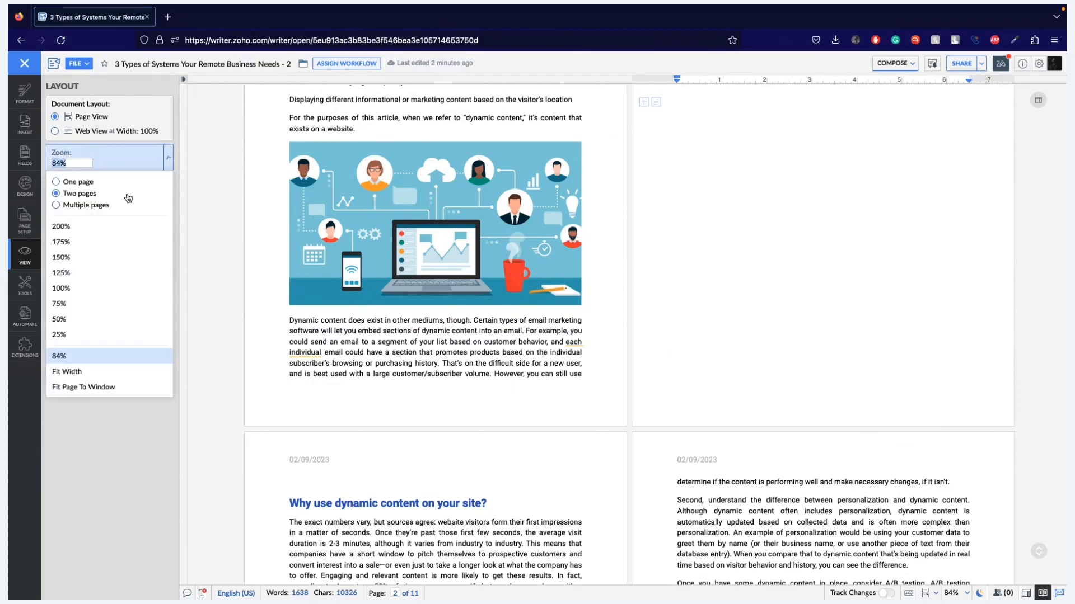
pyautogui.click(61, 288)
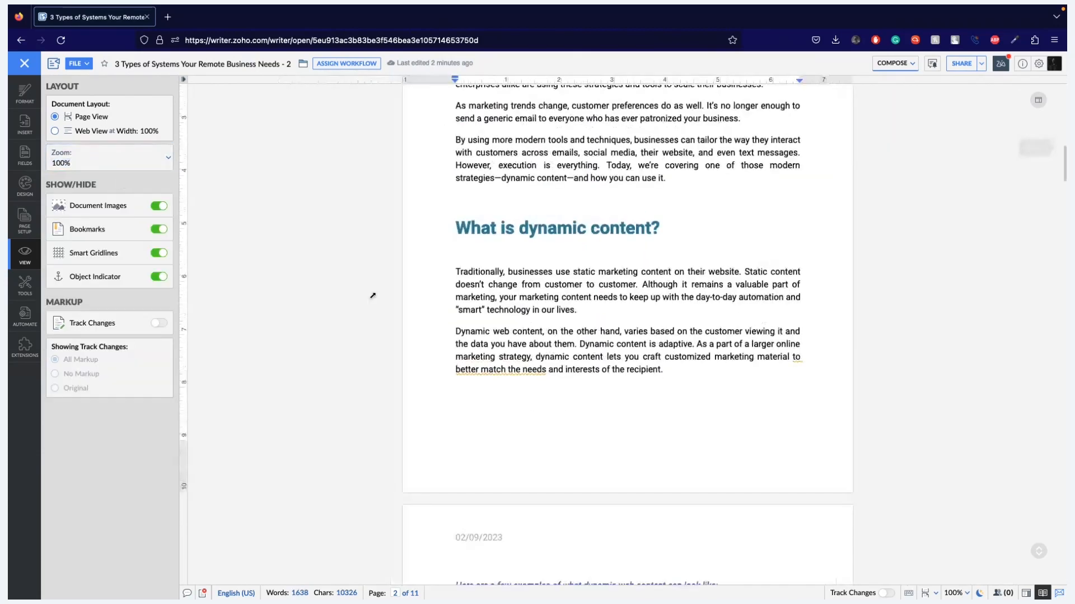
# - Try to bring up the column options for all the two-column text under "Key points on the hiring process:" on page 9
pyautogui.scroll(-20, 373, 295)
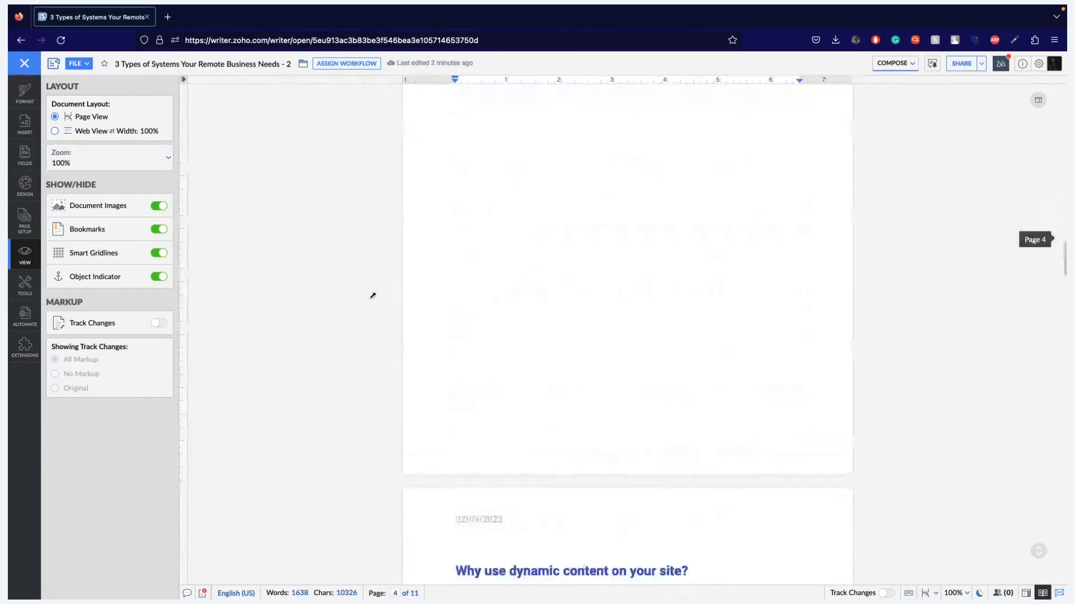
pyautogui.scroll(-10, 372, 295)
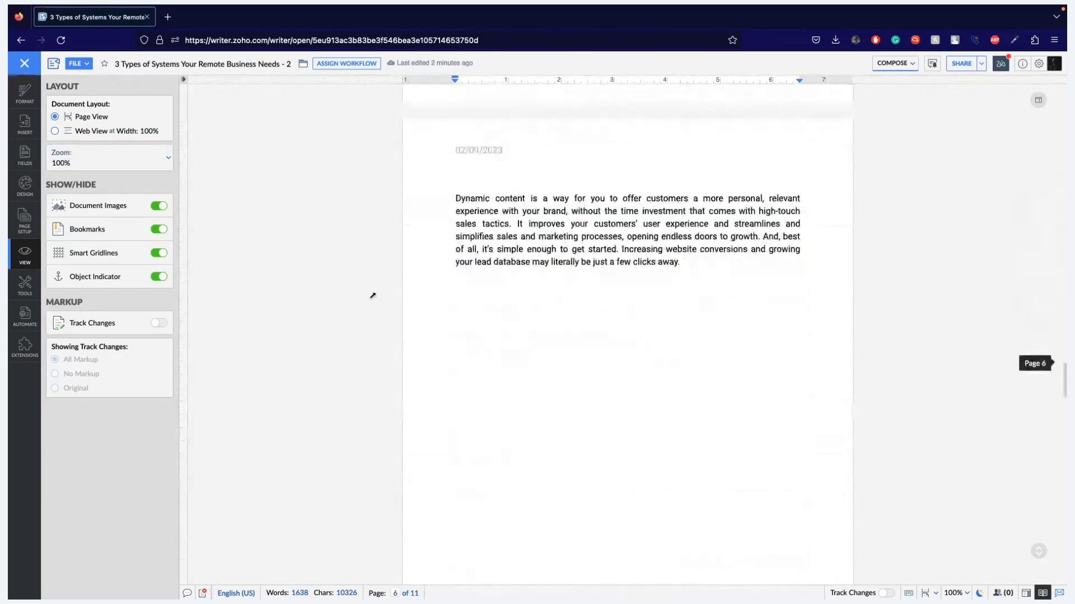
pyautogui.scroll(-10, 373, 295)
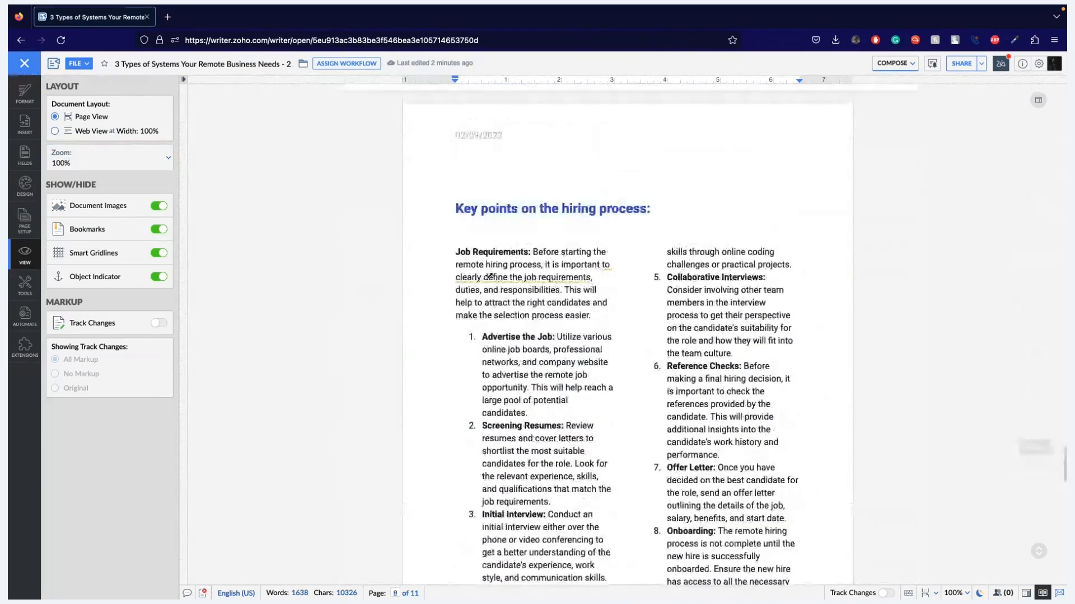
pyautogui.scroll(-3, 562, 454)
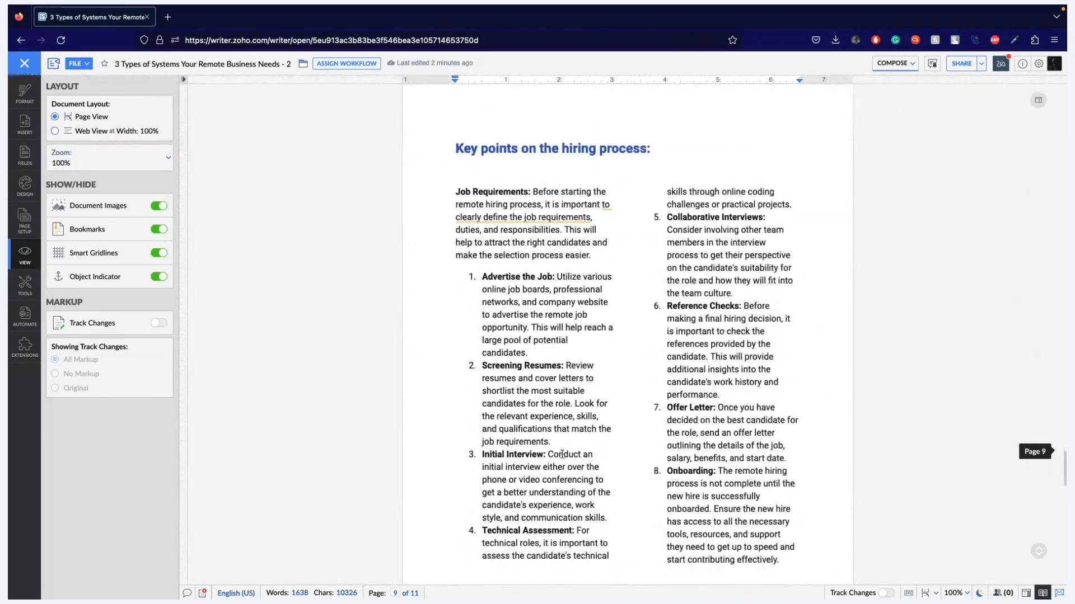
pyautogui.scroll(-3, 562, 454)
pyautogui.scroll(3, 562, 454)
pyautogui.click(603, 216)
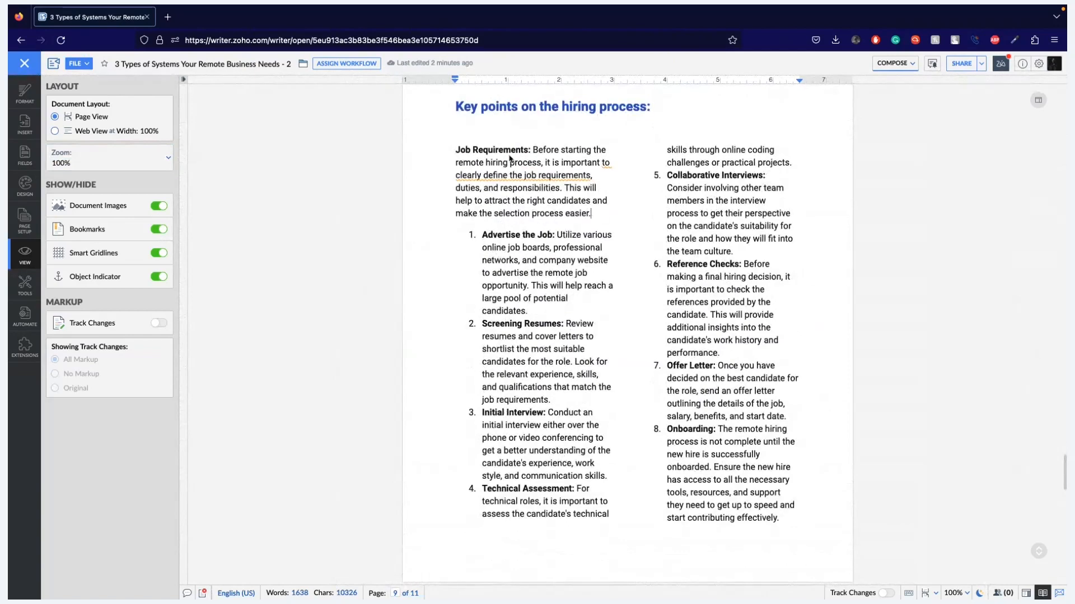
pyautogui.moveTo(459, 149); pyautogui.dragTo(646, 539)
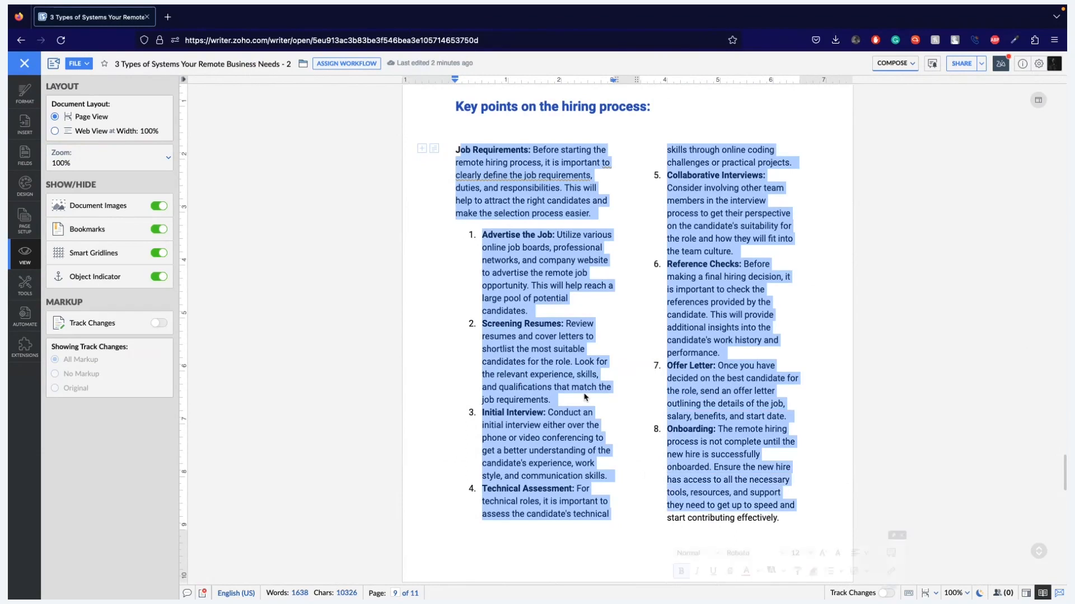
pyautogui.rightClick(585, 397)
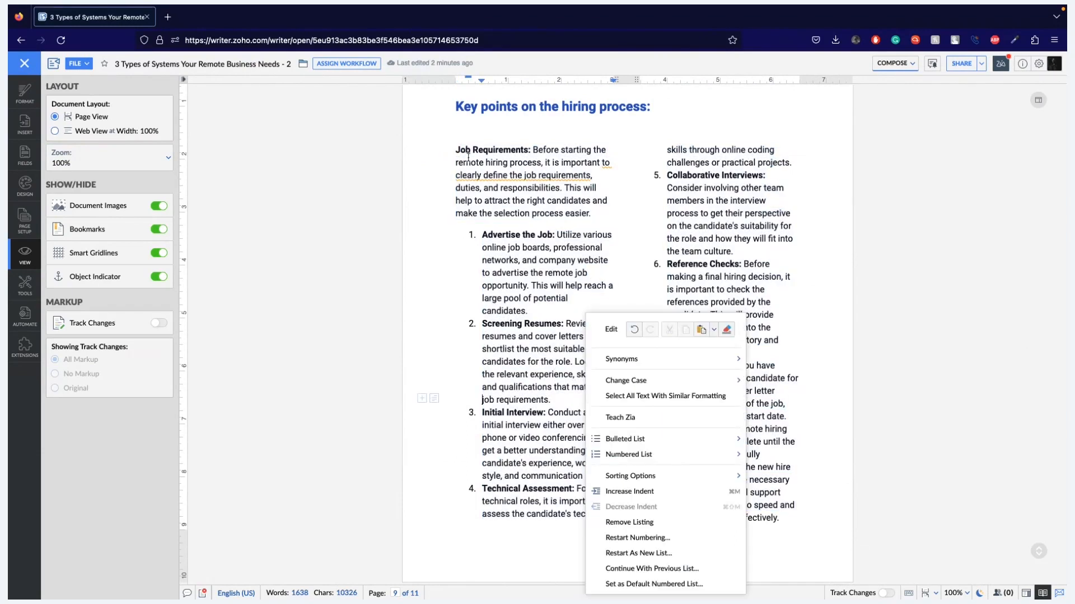
pyautogui.click(473, 175)
# - Select the "Job Requirements" paragraph, review its orientation and column options, and dismiss them without applying any
pyautogui.tripleClick(576, 209)
pyautogui.rightClick(578, 211)
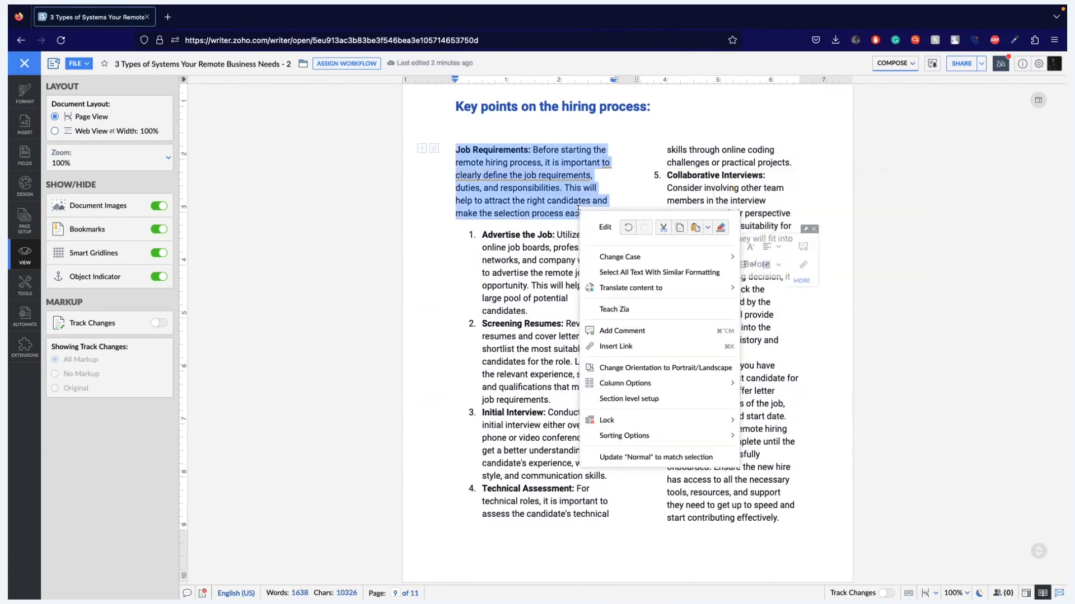
pyautogui.moveTo(636, 386)
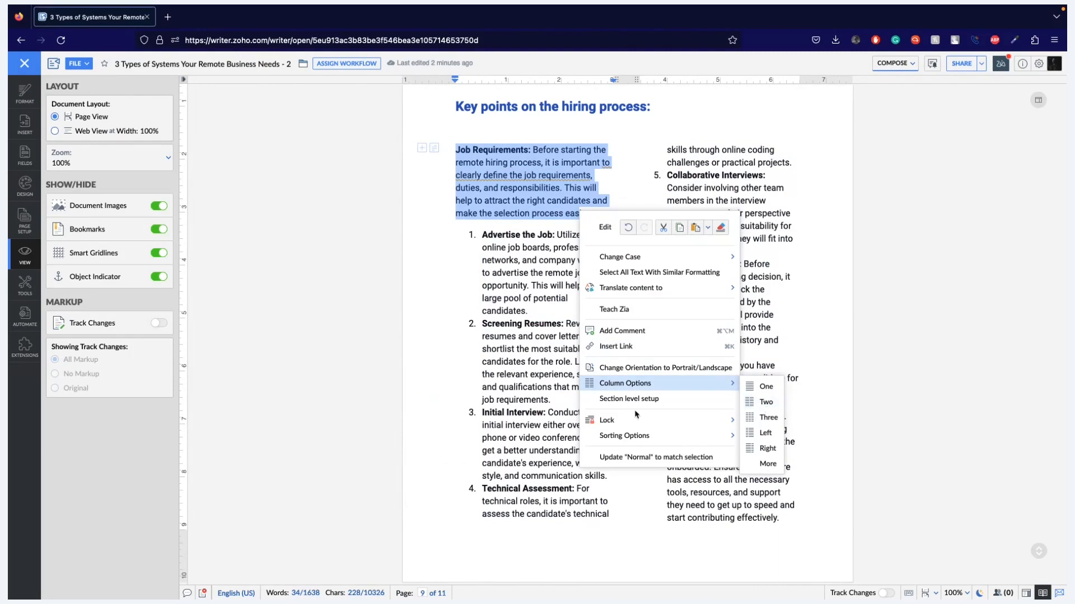
pyautogui.click(548, 383)
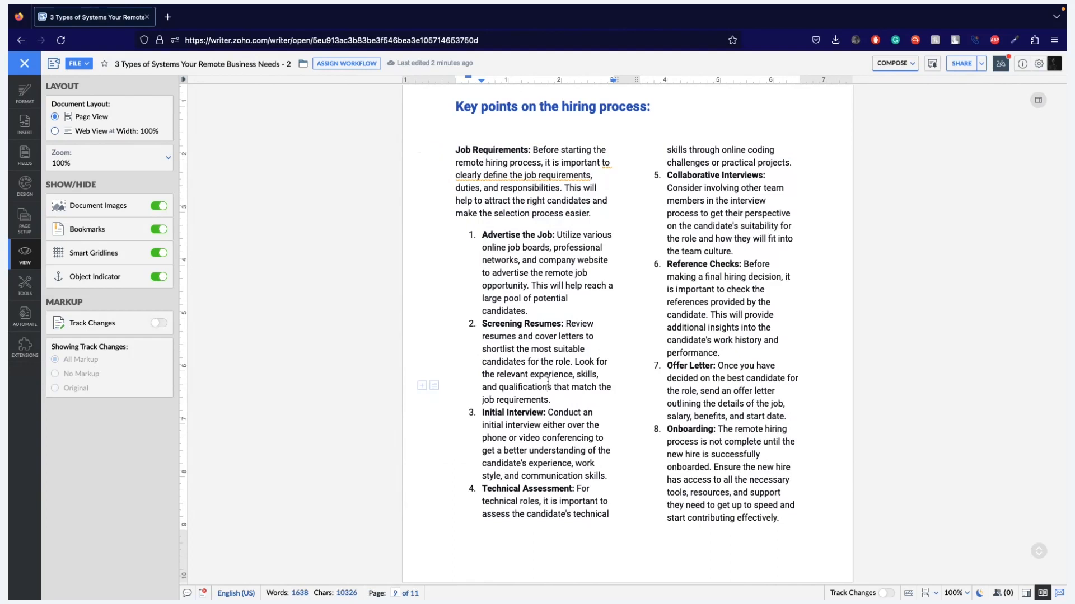
# - Go back to the landscape page with the "Hiring process for a Remote Business:" flowchart
pyautogui.scroll(7, 548, 383)
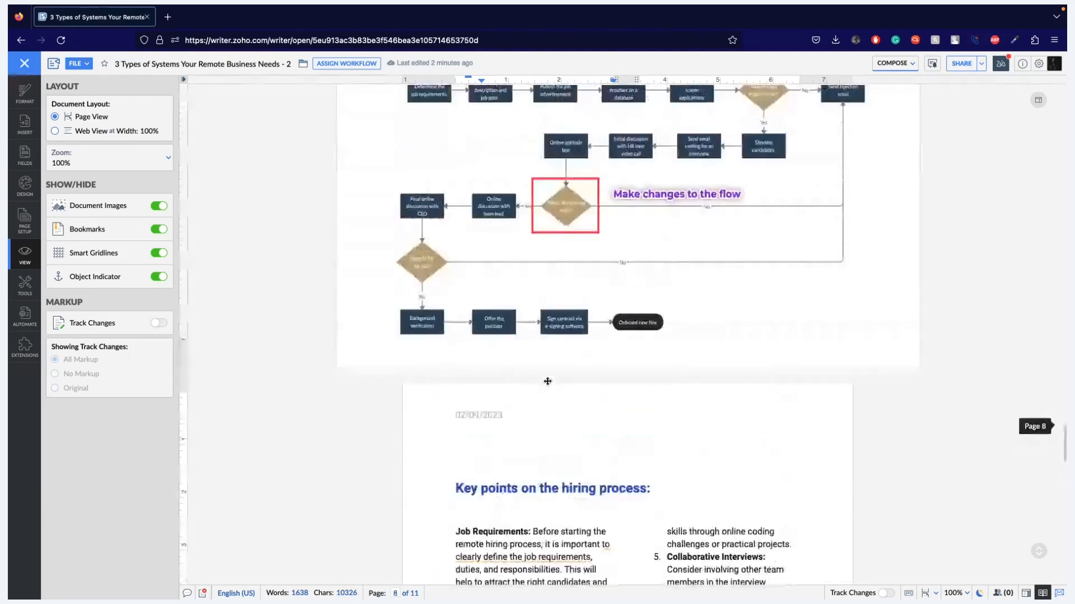
pyautogui.scroll(4, 547, 381)
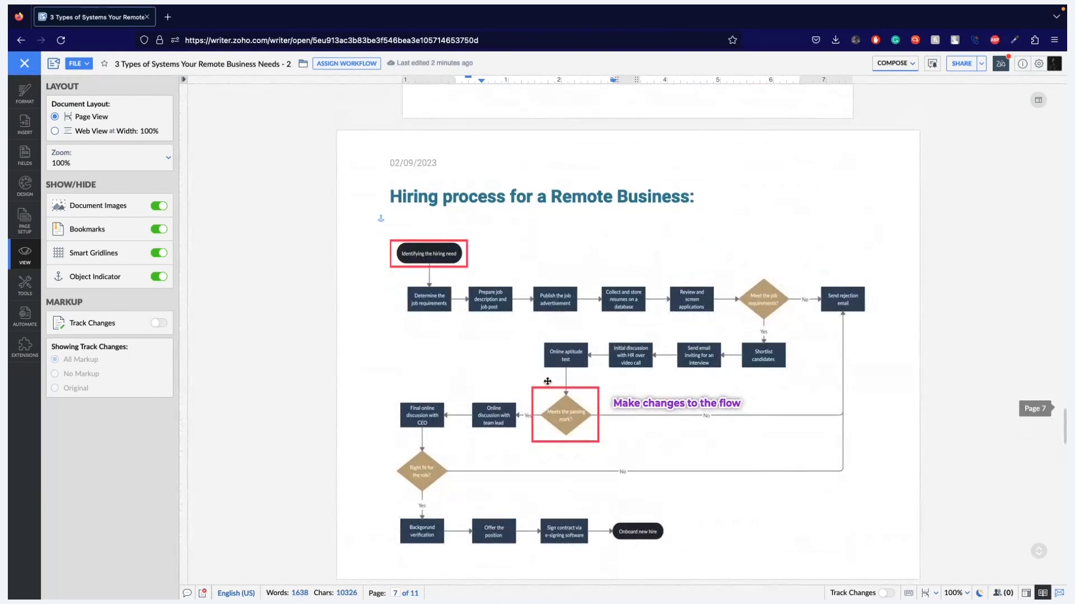